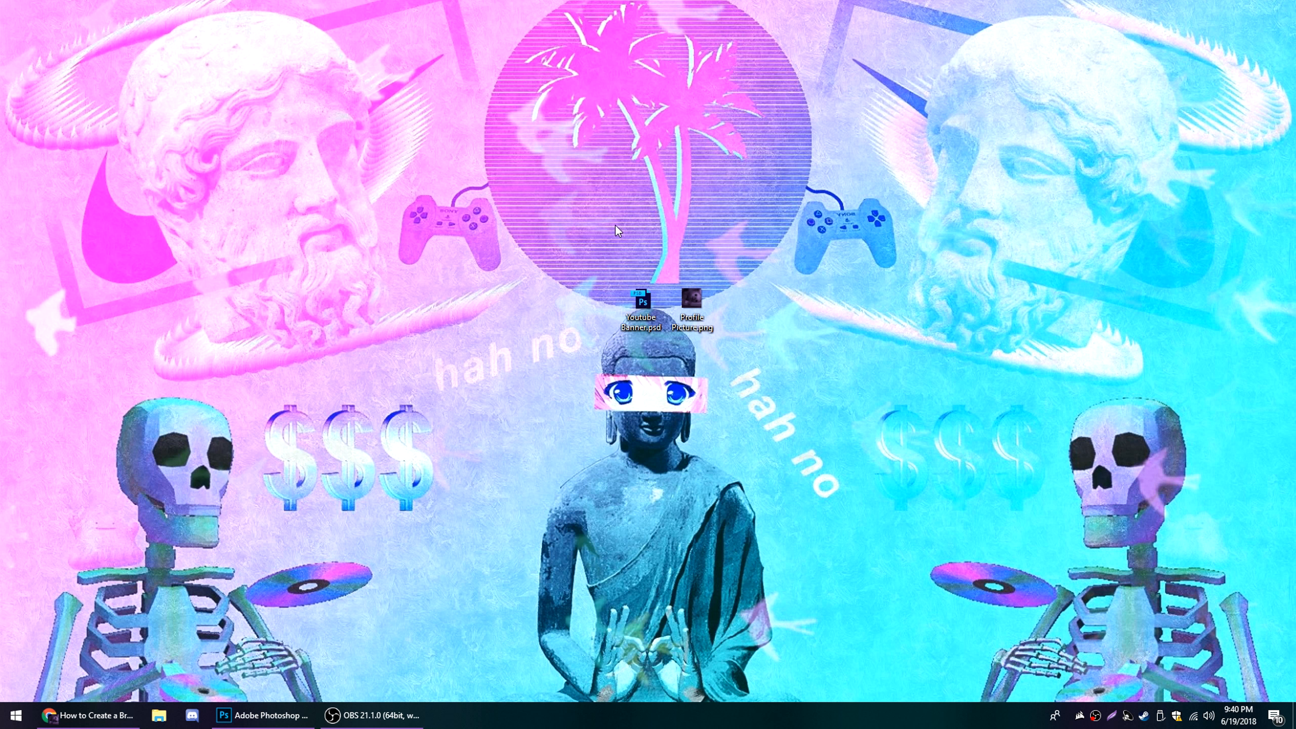
Open Youtube Banner.psd from the desktop and view the whole banner template
double_click(633, 306)
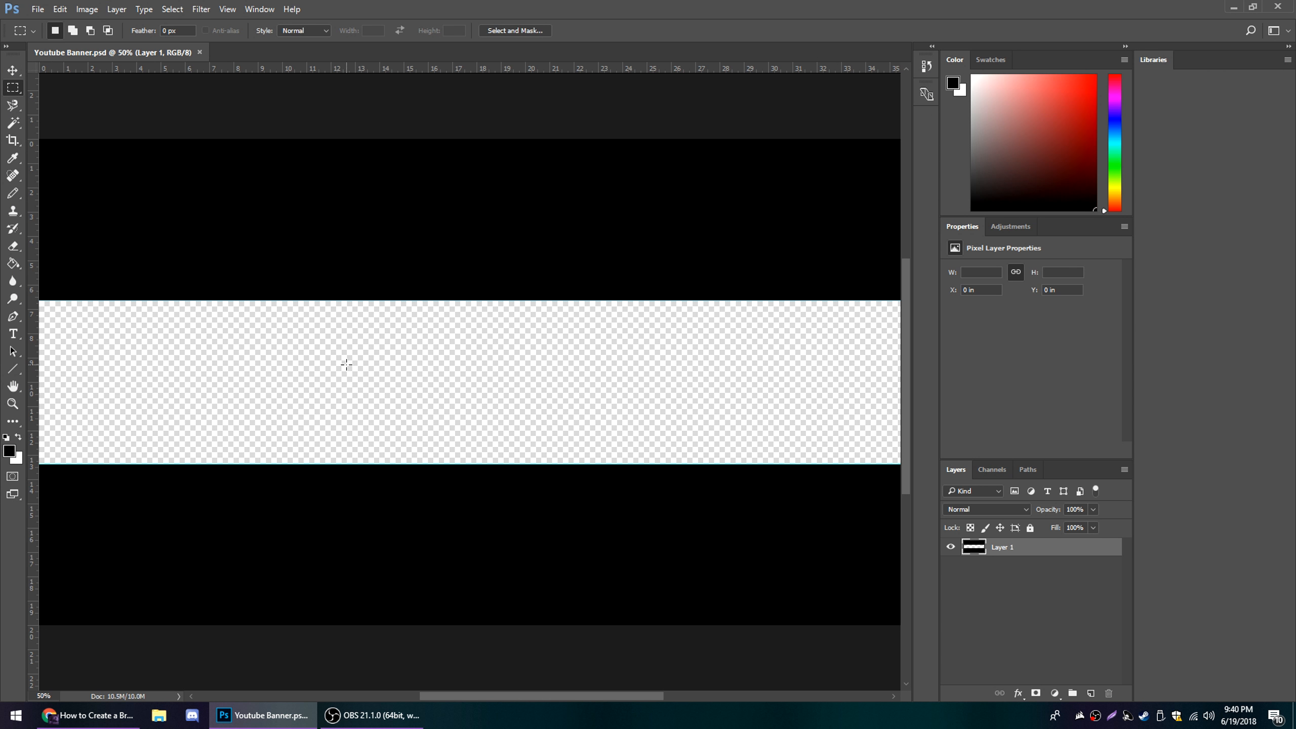
scroll(293, 318, down, 5)
scroll(234, 330, up, 5)
scroll(235, 329, down, 4)
scroll(235, 330, up, 6)
scroll(235, 330, down, 5)
scroll(388, 336, down, 1)
scroll(419, 341, up, 1)
scroll(419, 342, down, 4)
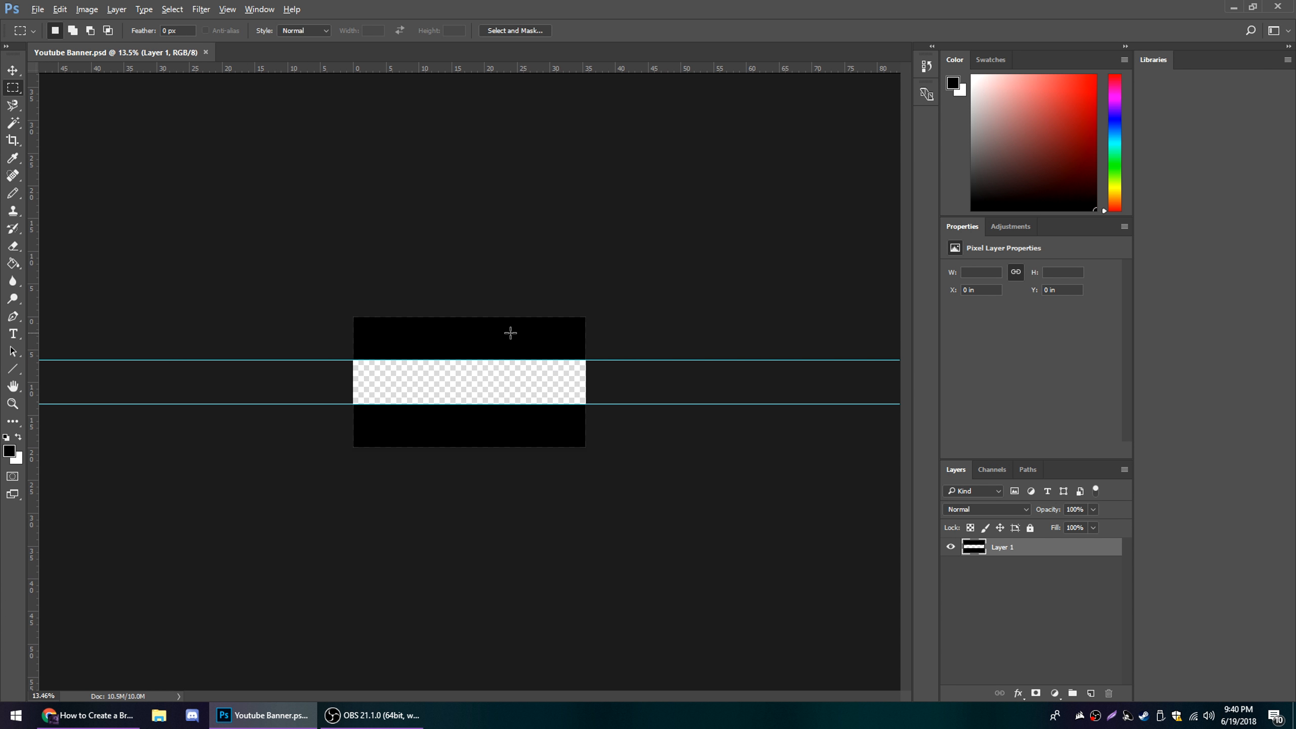
scroll(425, 361, down, 1)
scroll(467, 364, up, 5)
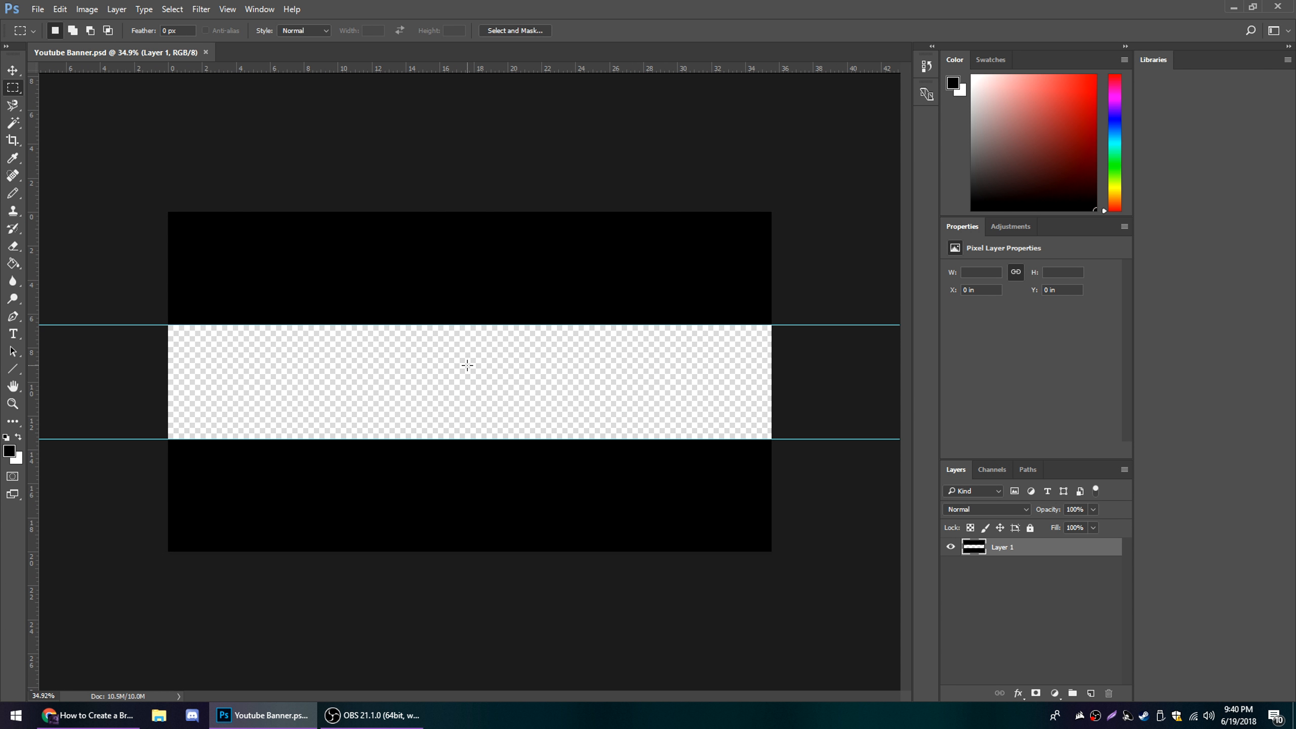
scroll(466, 365, up, 2)
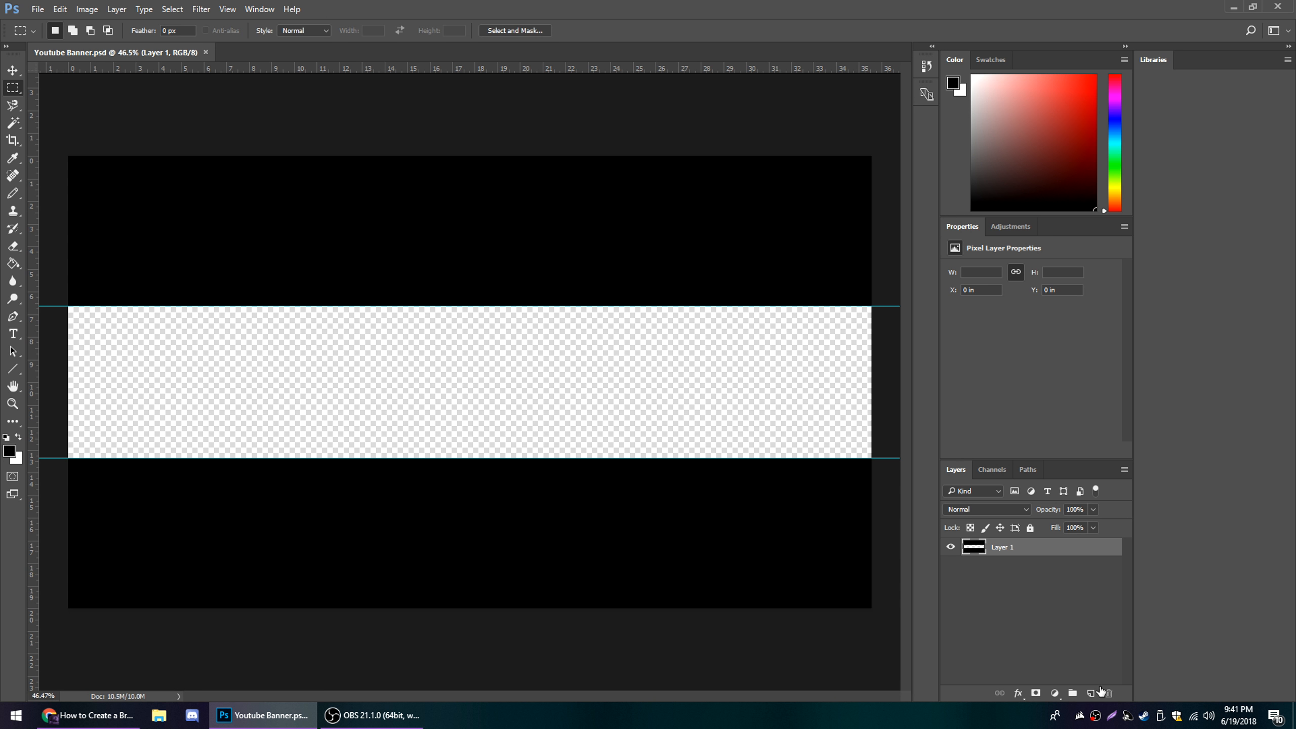
Add a new blank layer beneath Layer 1 and make Layer 1 the active layer
click(1050, 631)
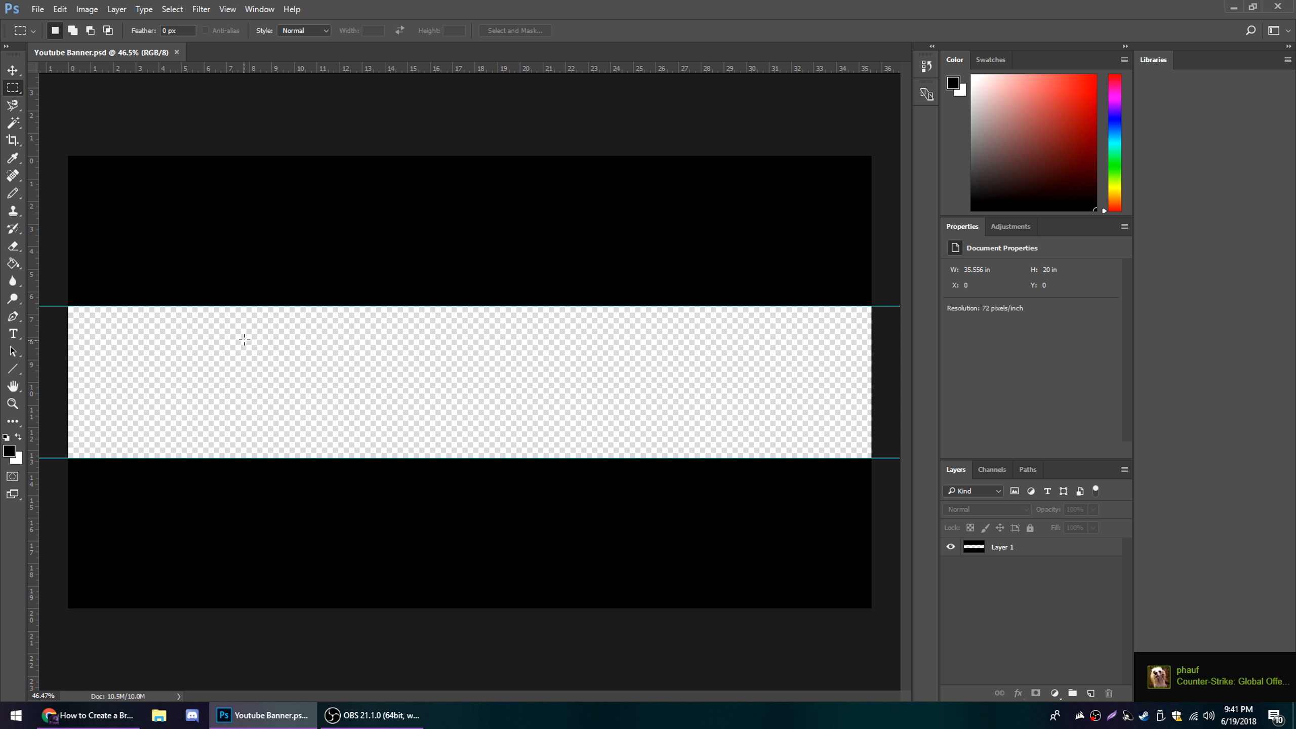
click(14, 265)
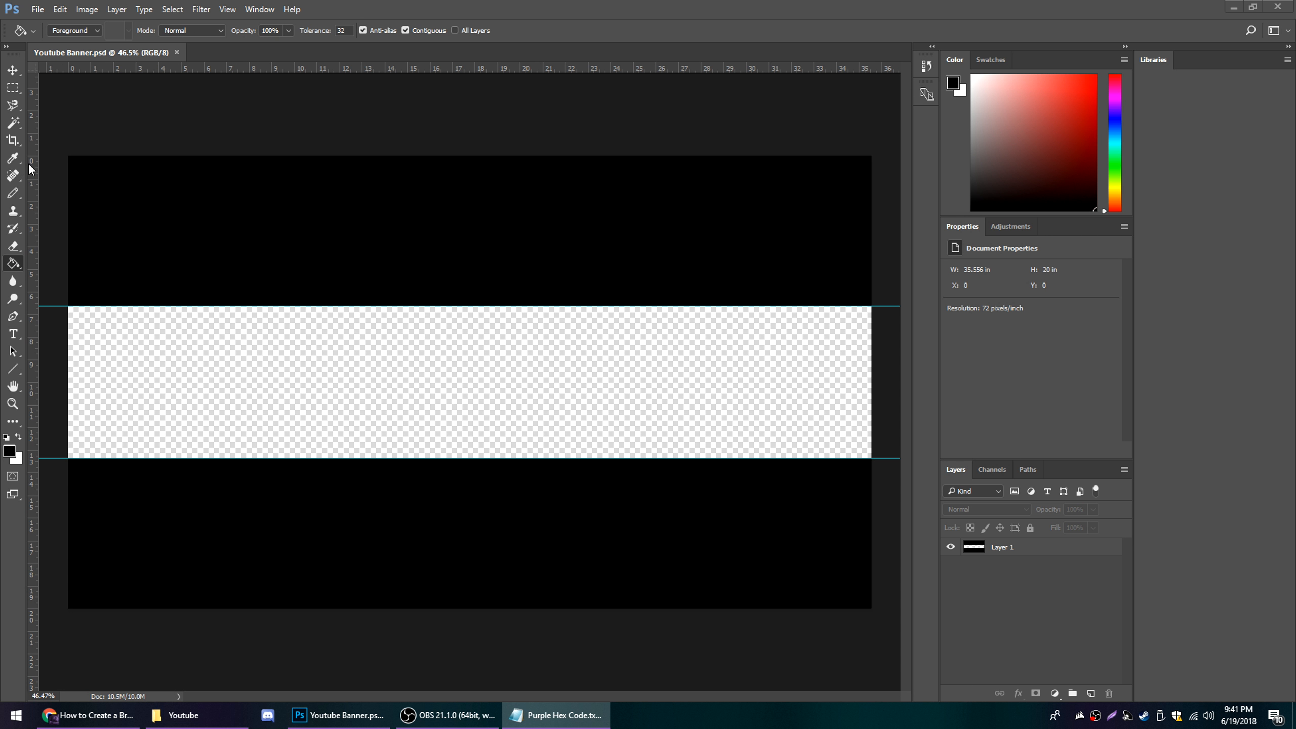
click(469, 2)
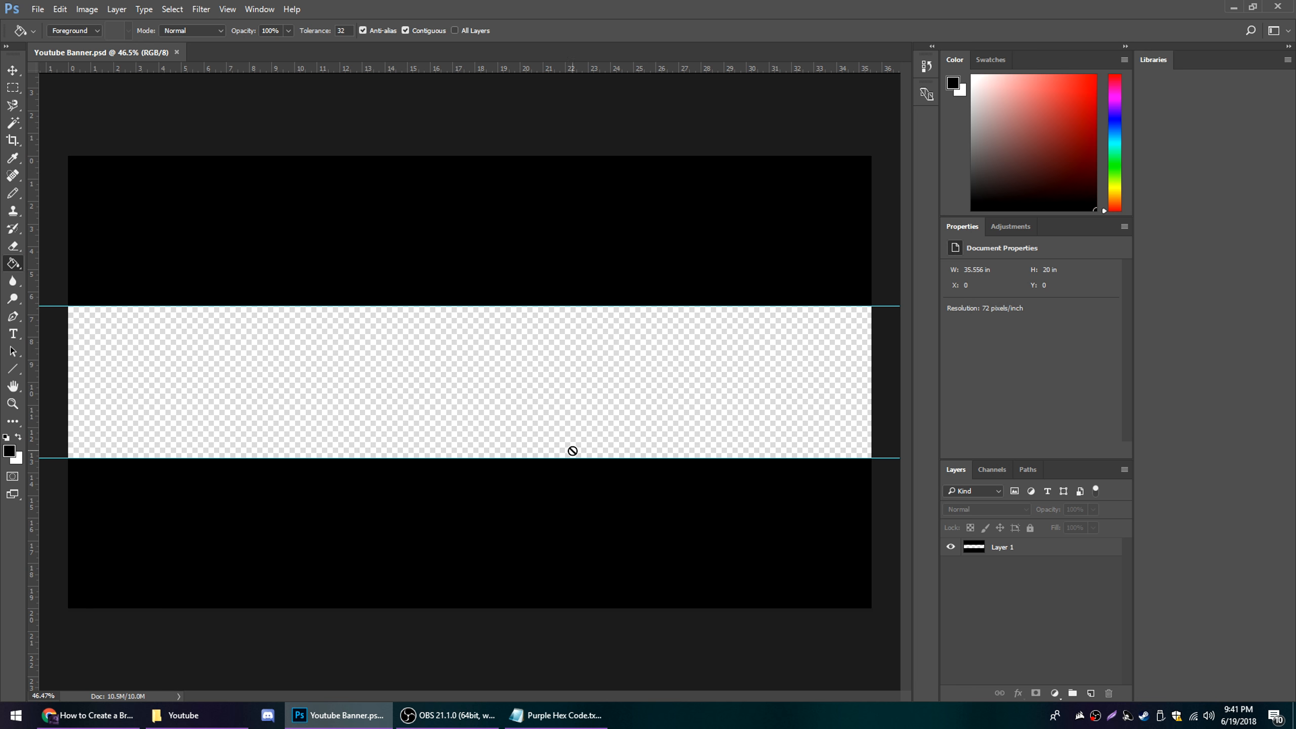
click(1091, 693)
drag(1045, 549, 1032, 573)
click(1014, 551)
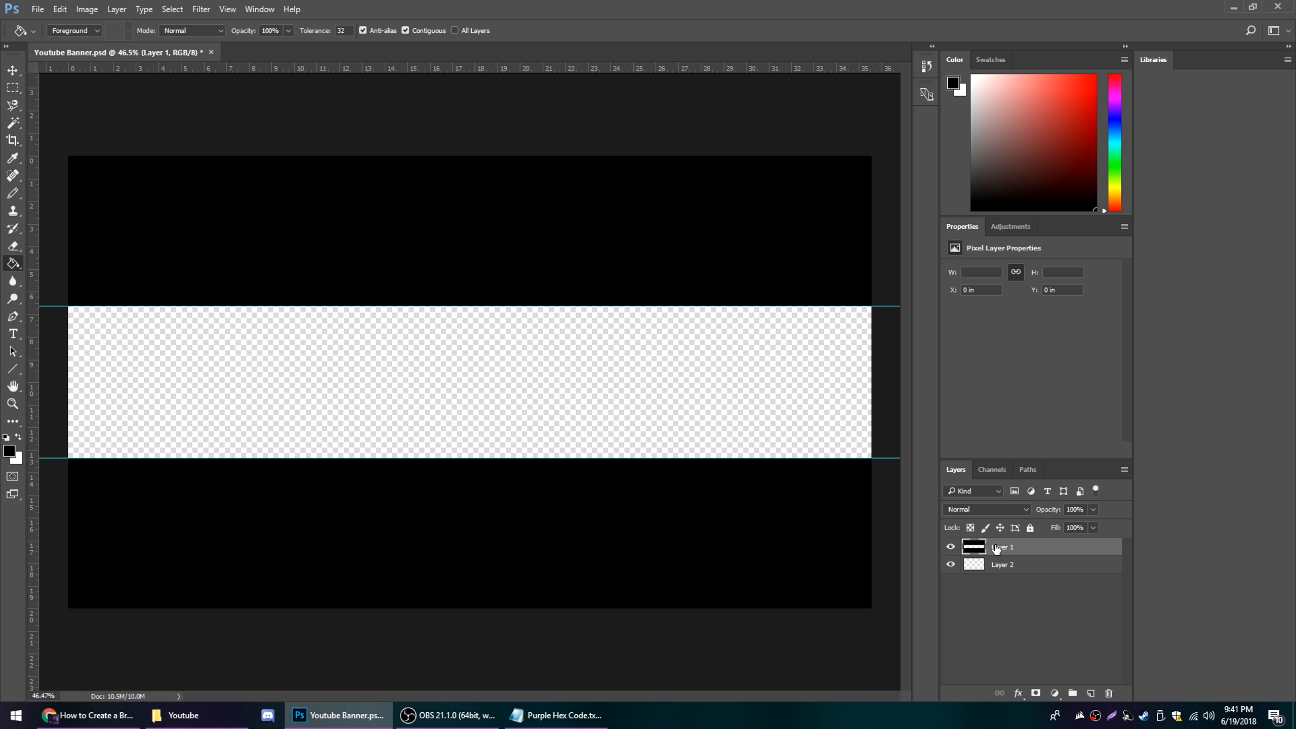
right_click(1041, 550)
click(1012, 526)
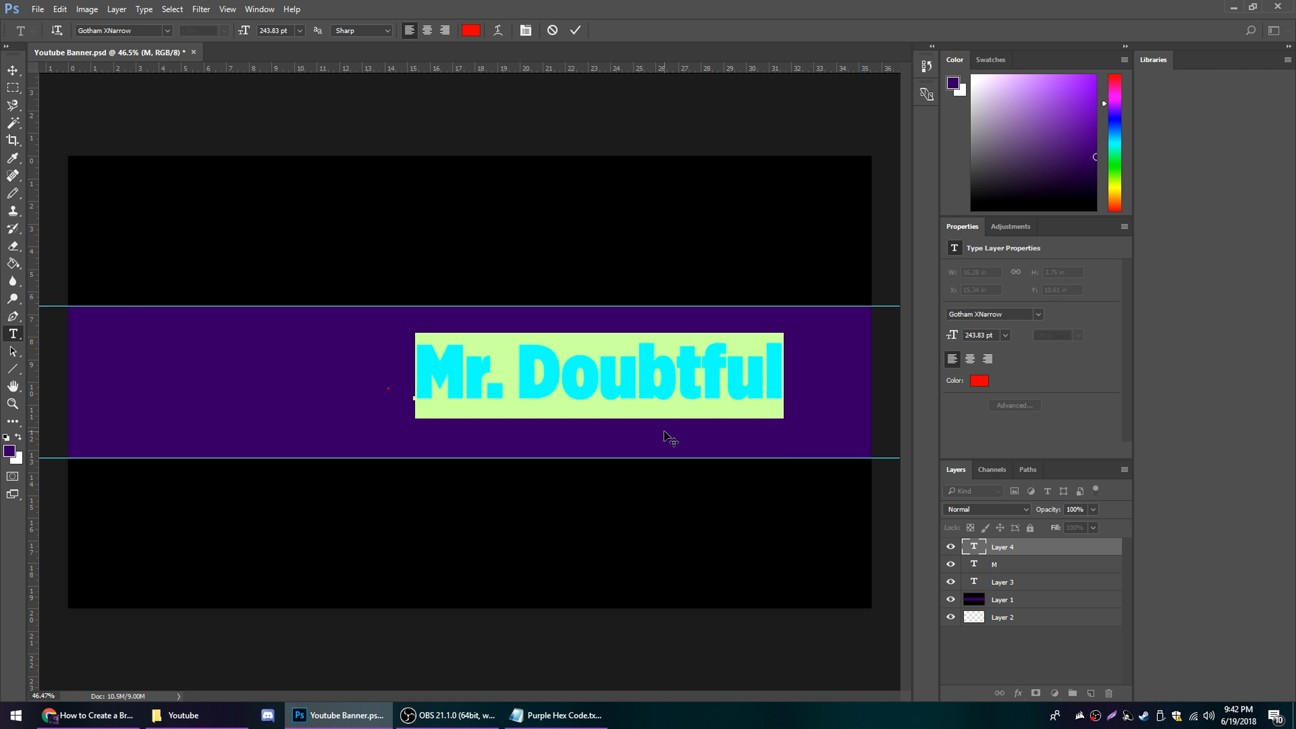
Delete the stray M text layer and center the Mr. Doubtful text horizontally and vertically on the canvas
click(1046, 565)
click(1109, 693)
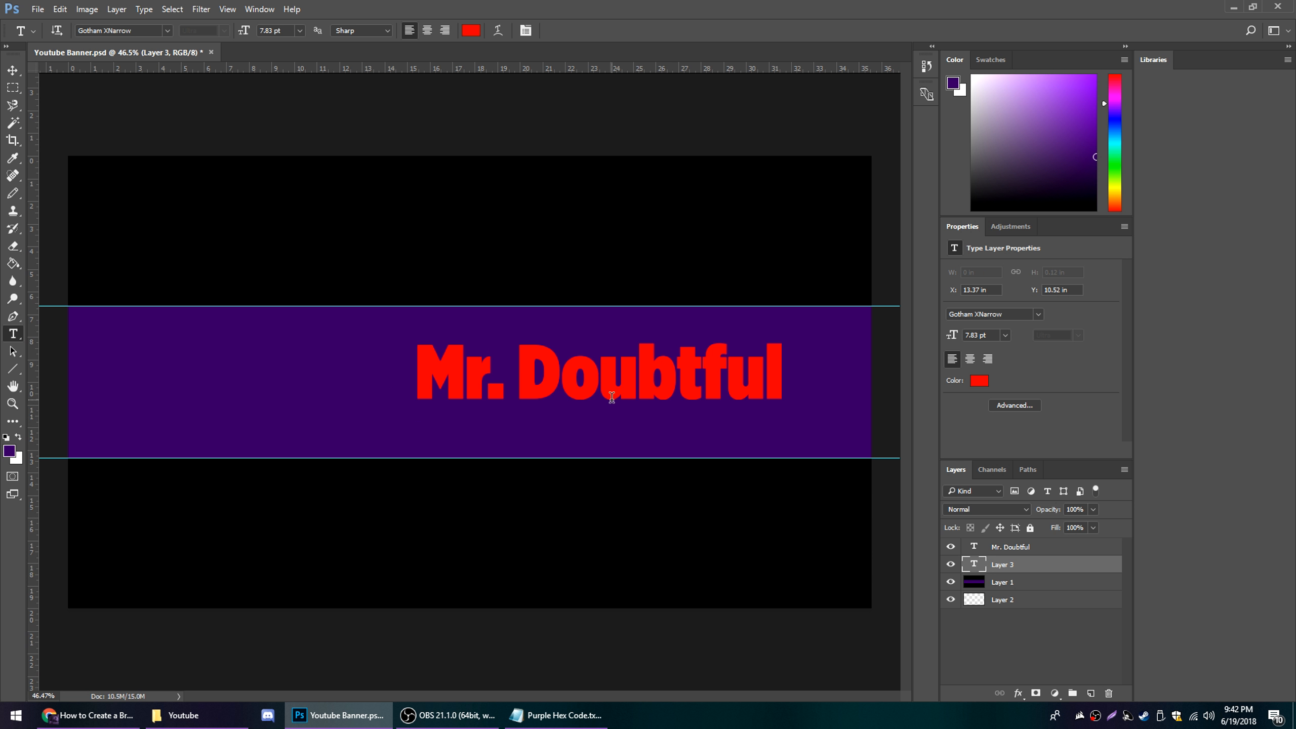
click(1041, 549)
key(v)
drag(570, 389, 536, 388)
key(ctrl+a)
click(338, 31)
click(276, 32)
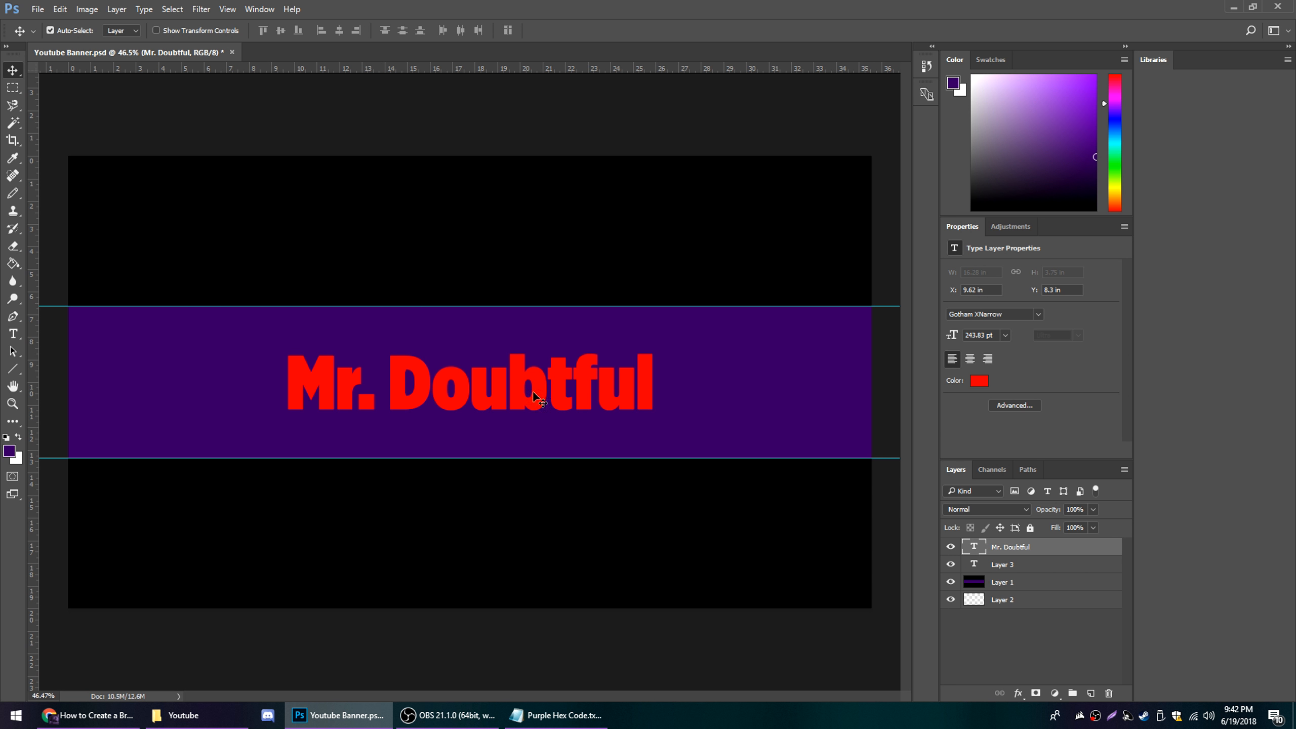
Give the Mr. Doubtful text layer a white Color Overlay and a black Drop Shadow
double_click(1077, 546)
click(695, 289)
click(693, 359)
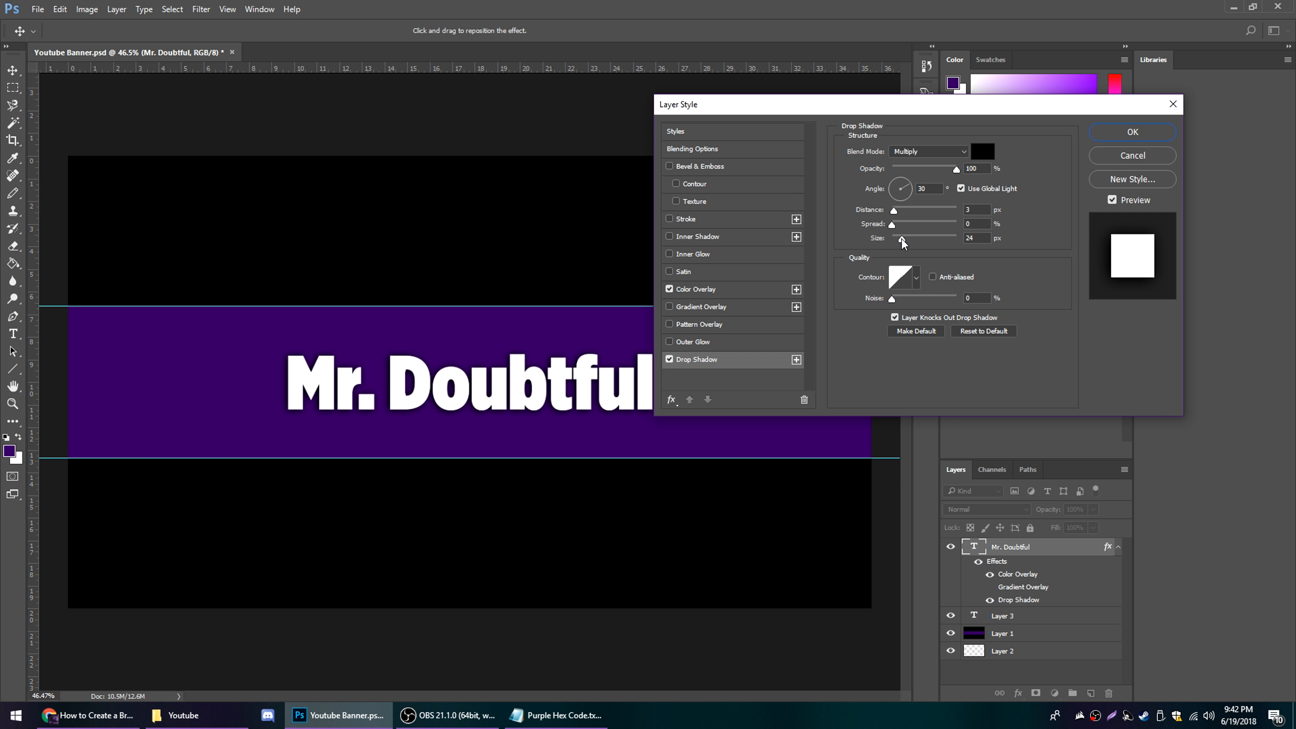
Add a black Stroke positioned Outside to the Mr. Doubtful text, increase its size, and apply the layer style
click(686, 219)
click(911, 164)
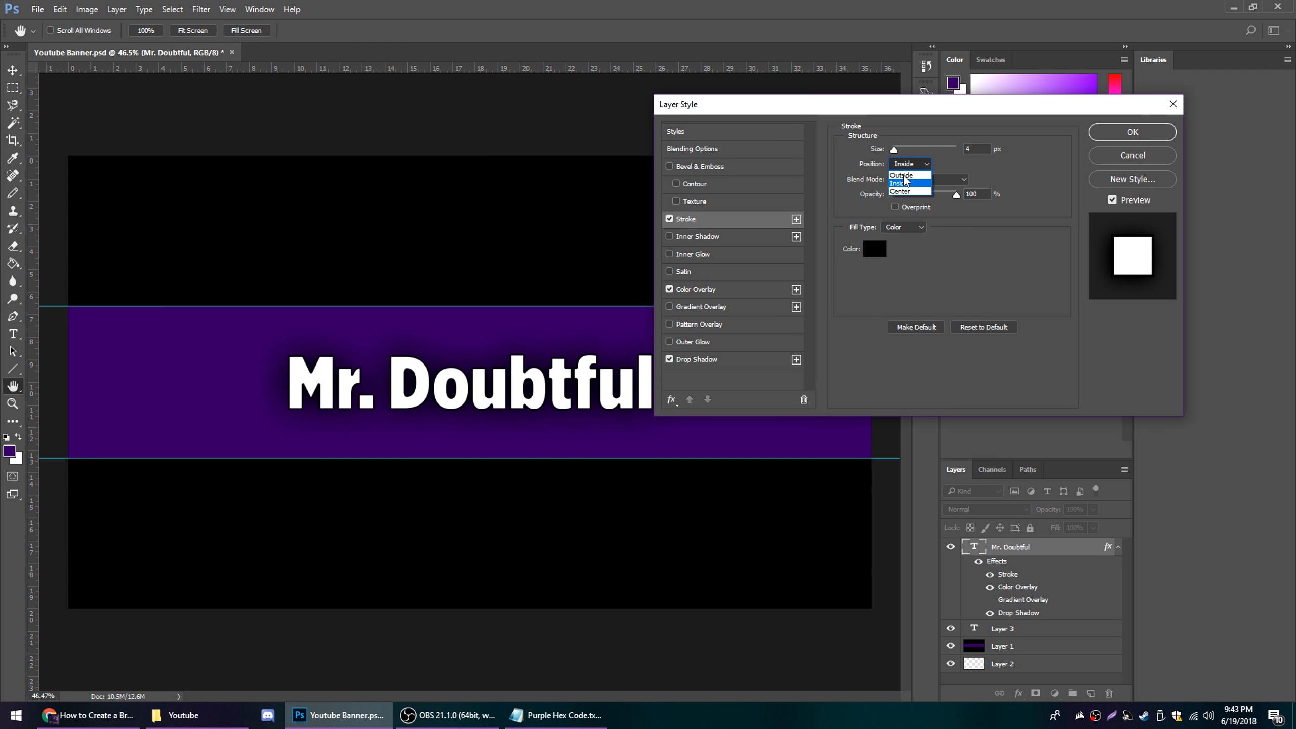
click(902, 175)
drag(893, 150, 899, 151)
key(Return)
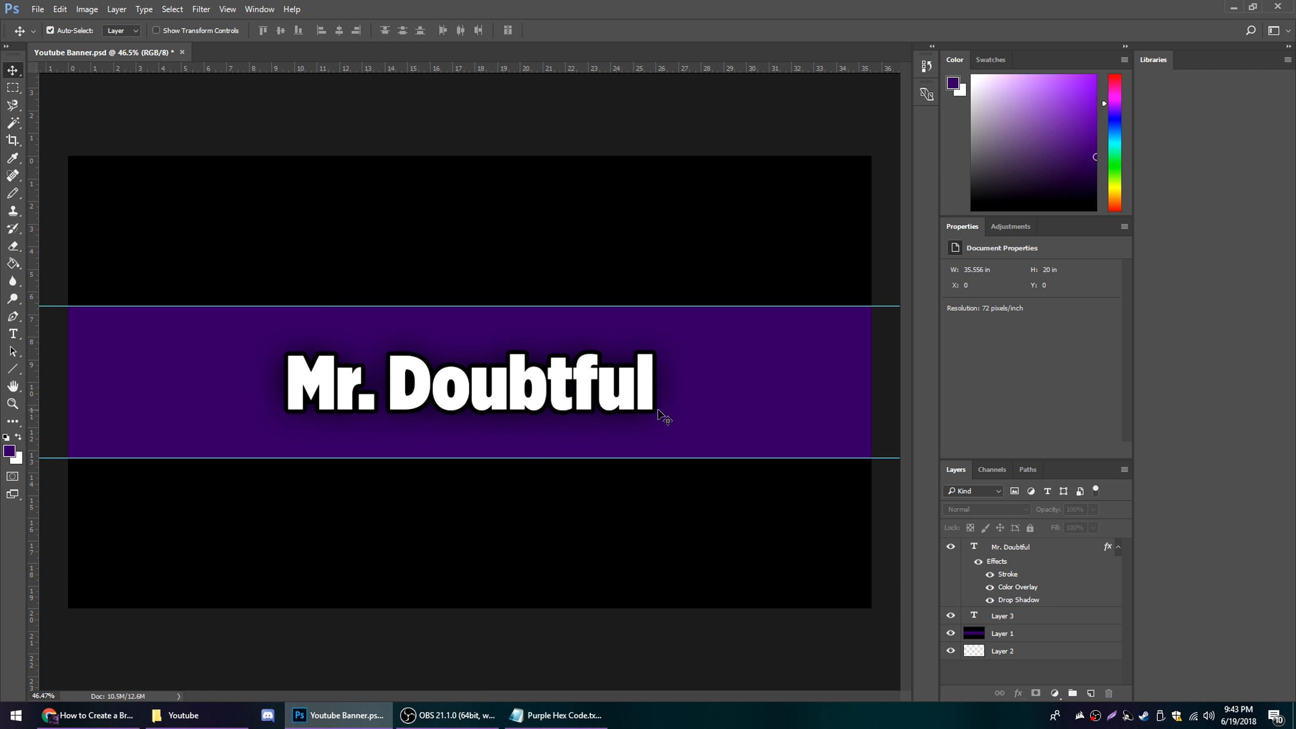
Realign the Mr. Doubtful text to the horizontal and vertical center of the canvas and clear the selection
scroll(661, 418, down, 2)
scroll(638, 408, up, 2)
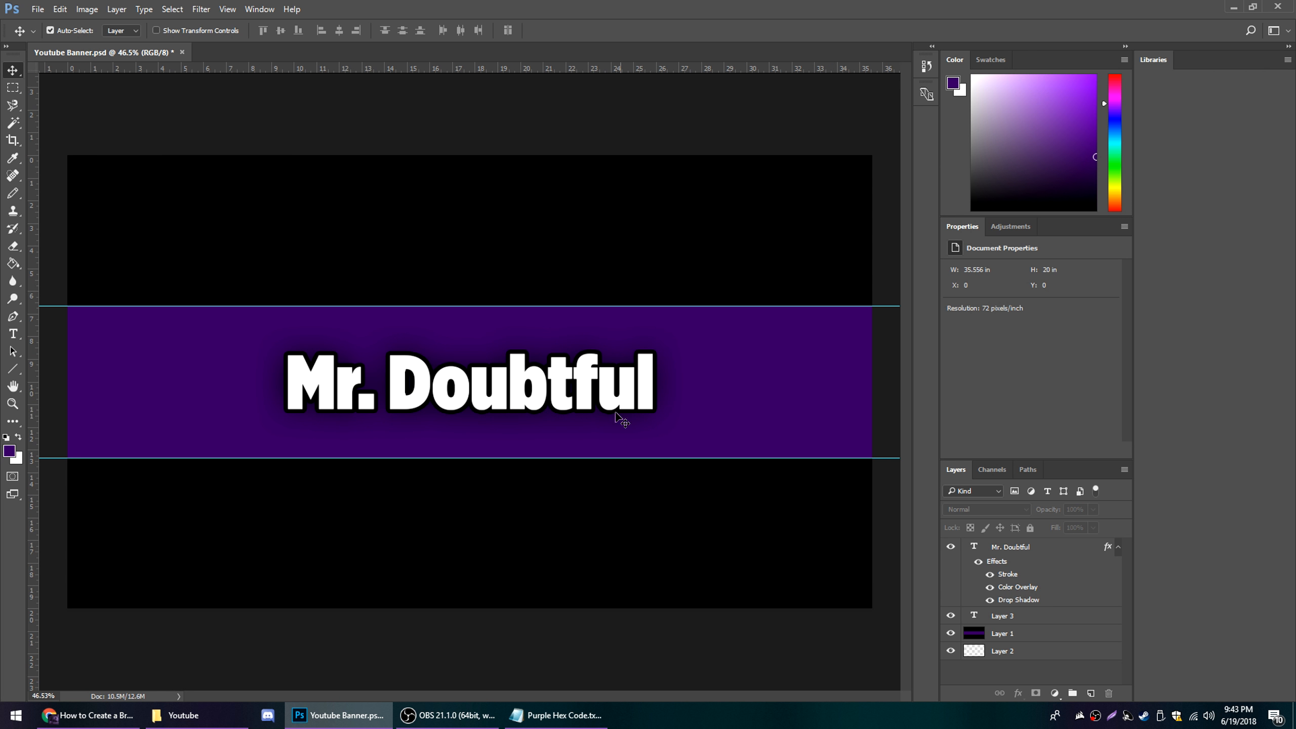
click(644, 381)
key(ctrl+a)
click(341, 30)
click(276, 30)
key(ctrl+d)
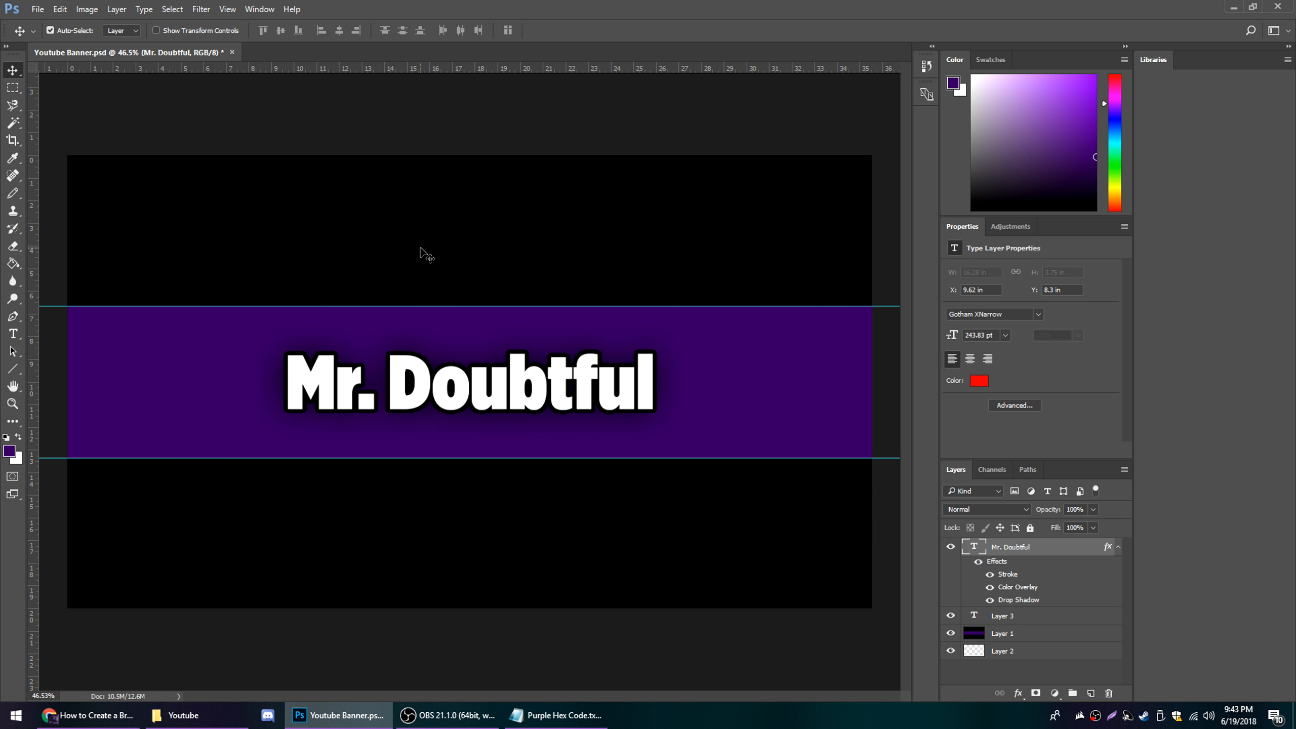
Save a PNG copy of the banner to the desktop as Youtube Banner.png
click(38, 8)
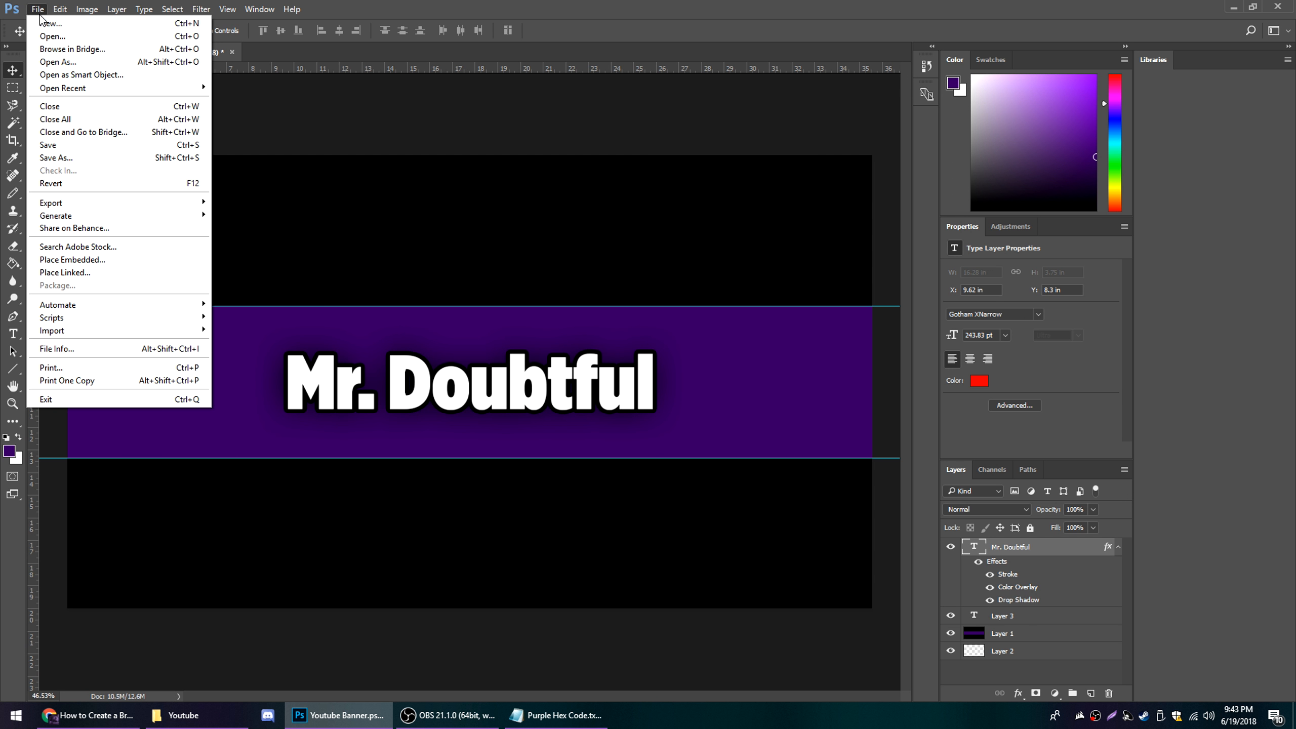
click(57, 158)
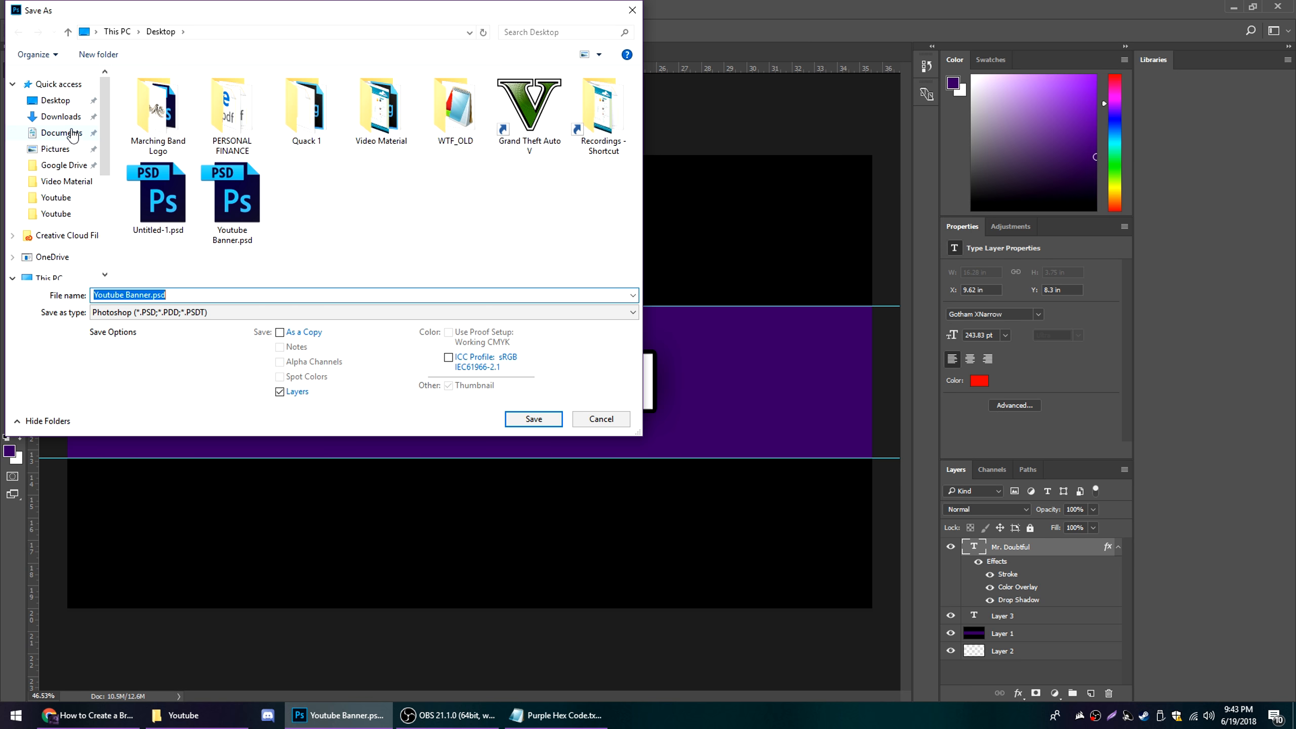
click(62, 102)
click(216, 311)
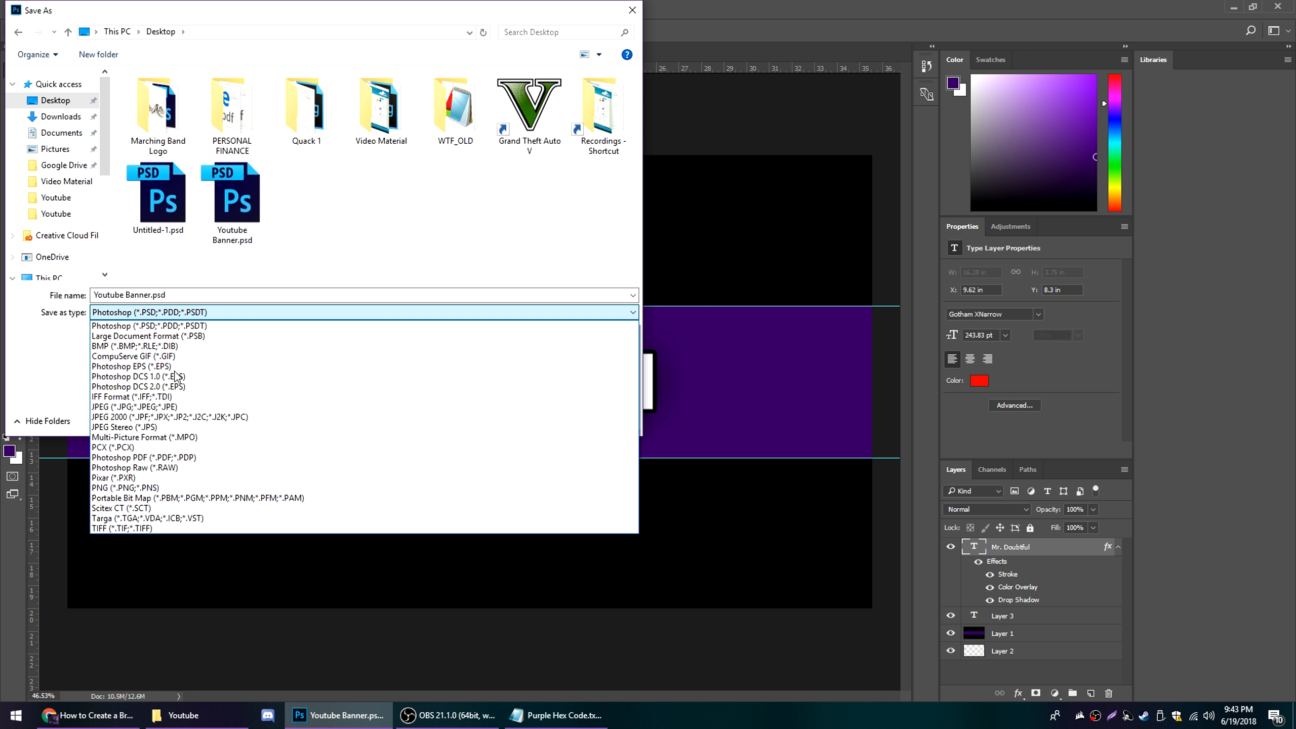
click(156, 488)
click(165, 223)
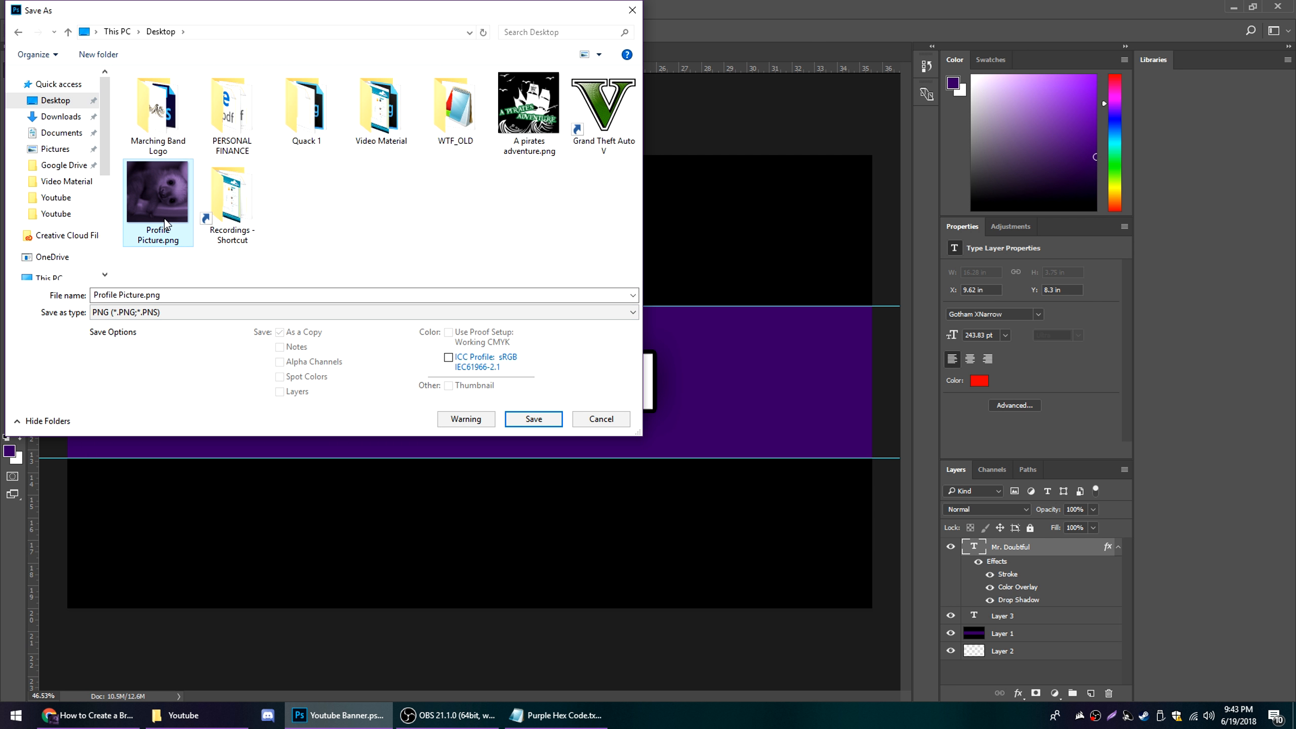
click(533, 419)
key(Return)
Open Profile Picture.png from the desktop as a separate Photoshop document and close the Photos preview of the transparent version
click(1233, 7)
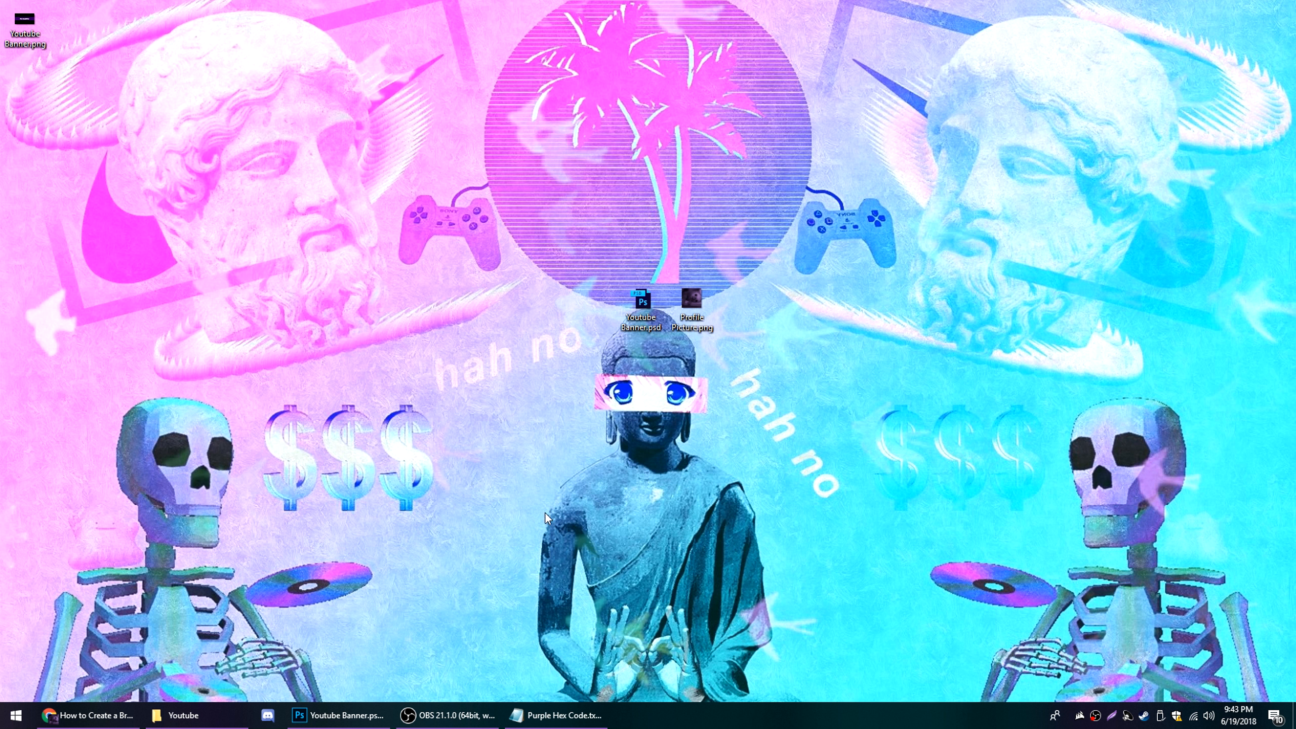
click(341, 717)
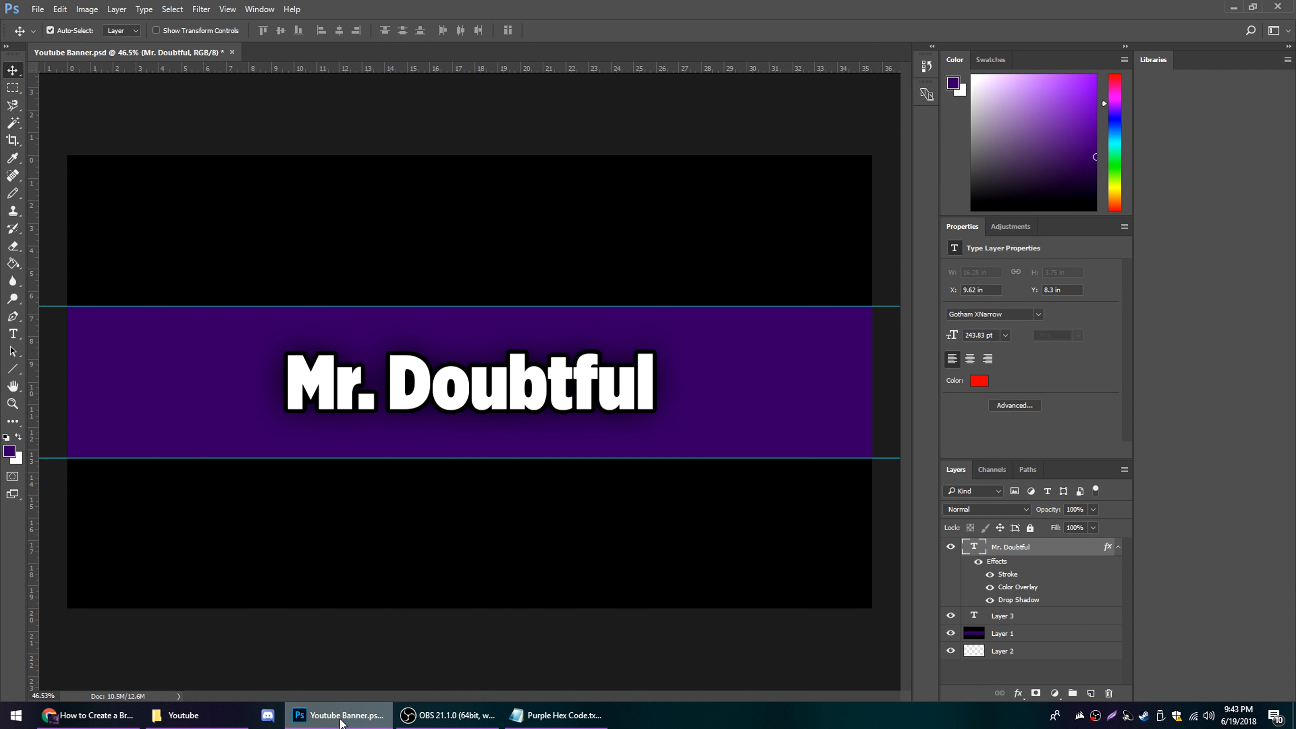
drag(714, 10, 642, 422)
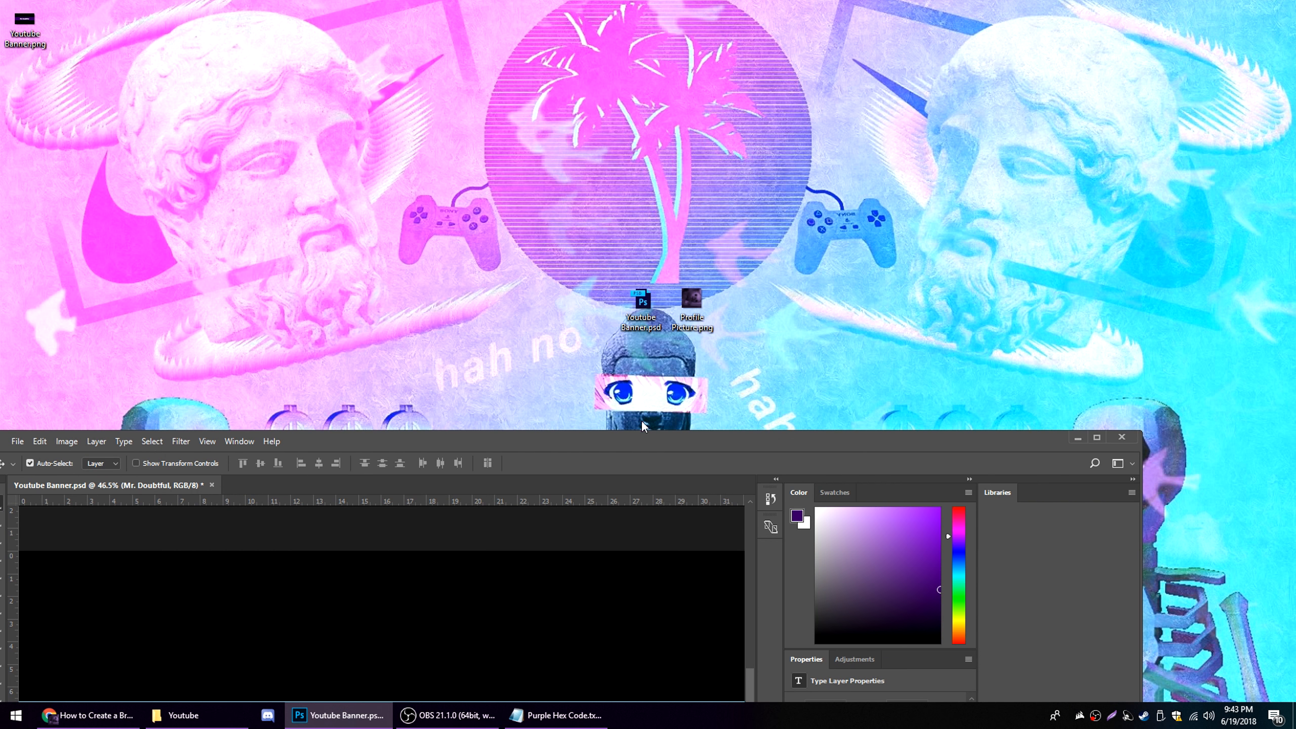
drag(691, 300, 429, 1)
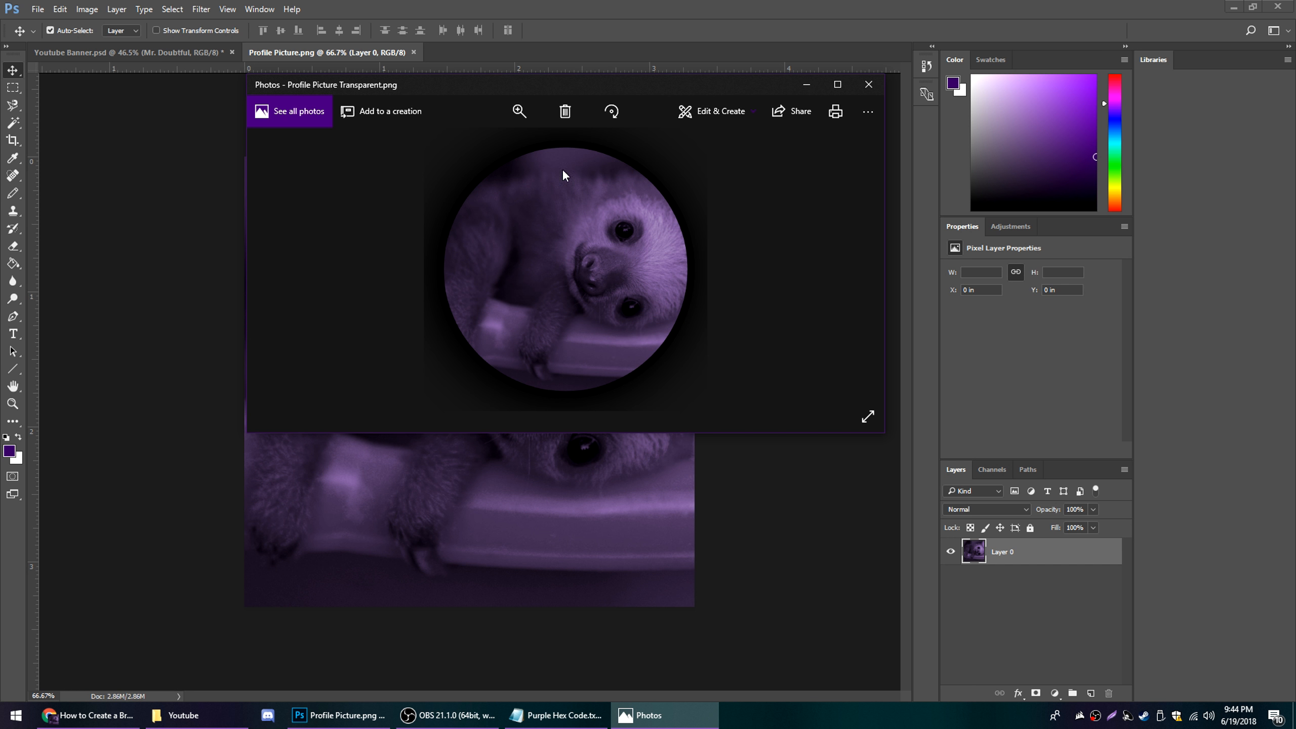
click(868, 84)
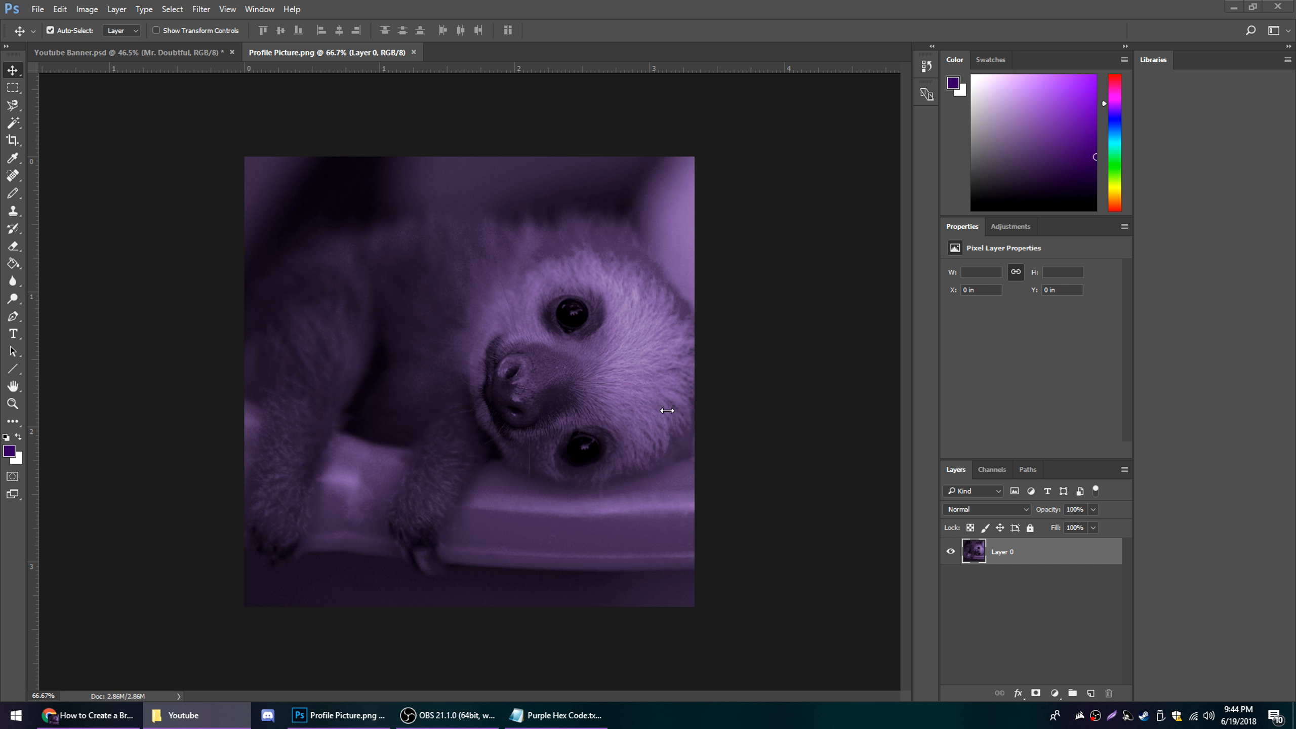
click(1034, 606)
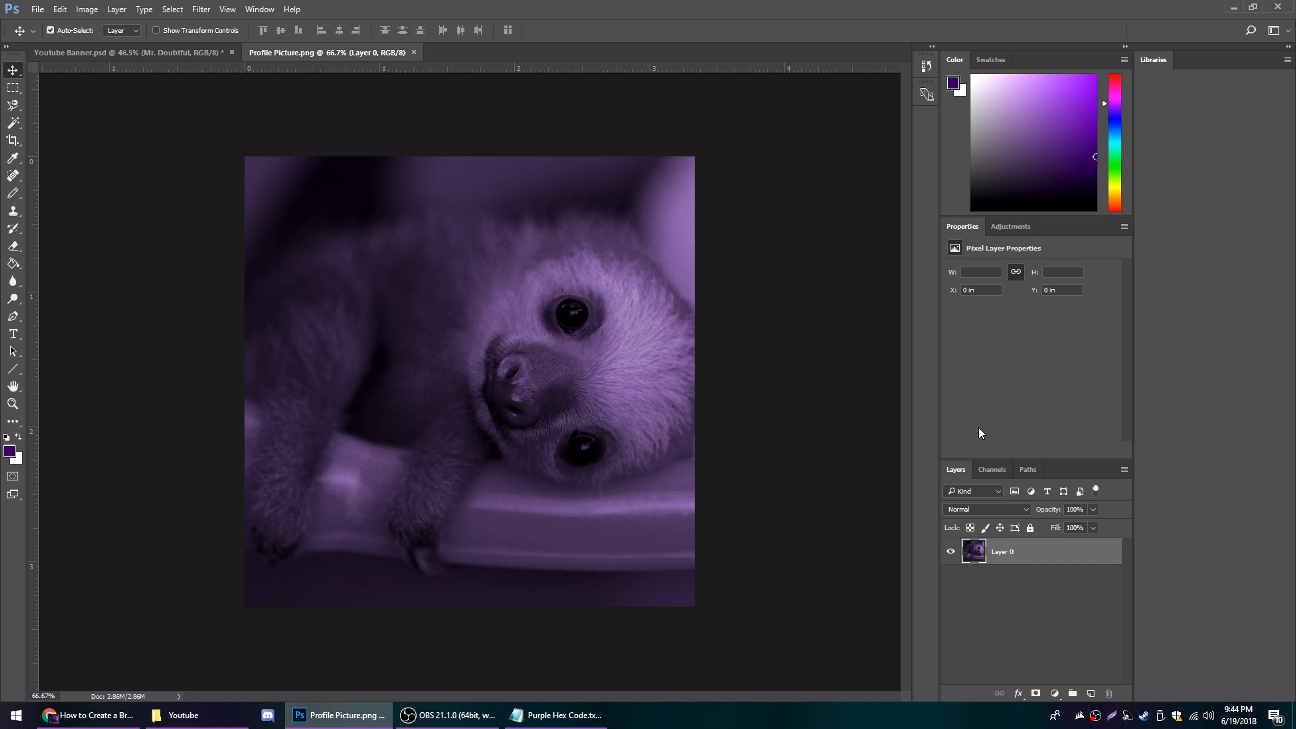
Place guides along the picture's top and left edges and draw a circular Elliptical Marquee selection spanning the whole picture
click(7, 91)
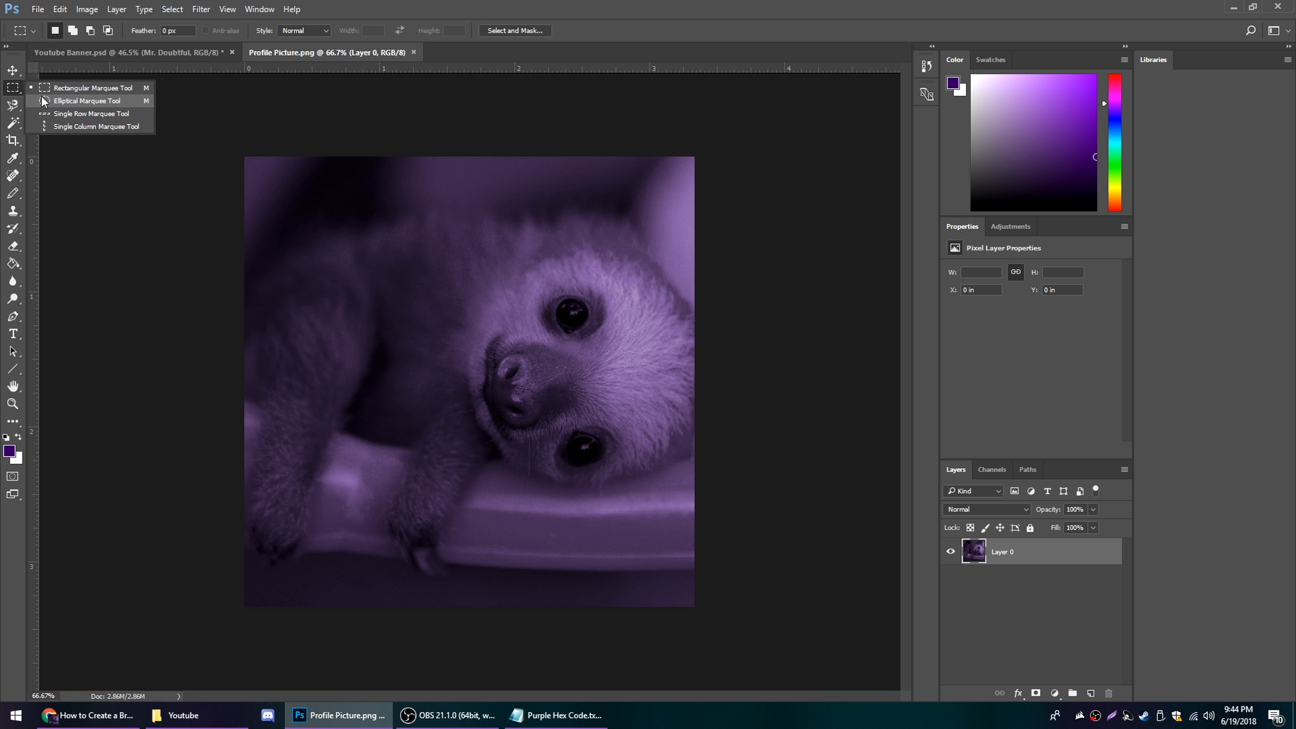
click(43, 101)
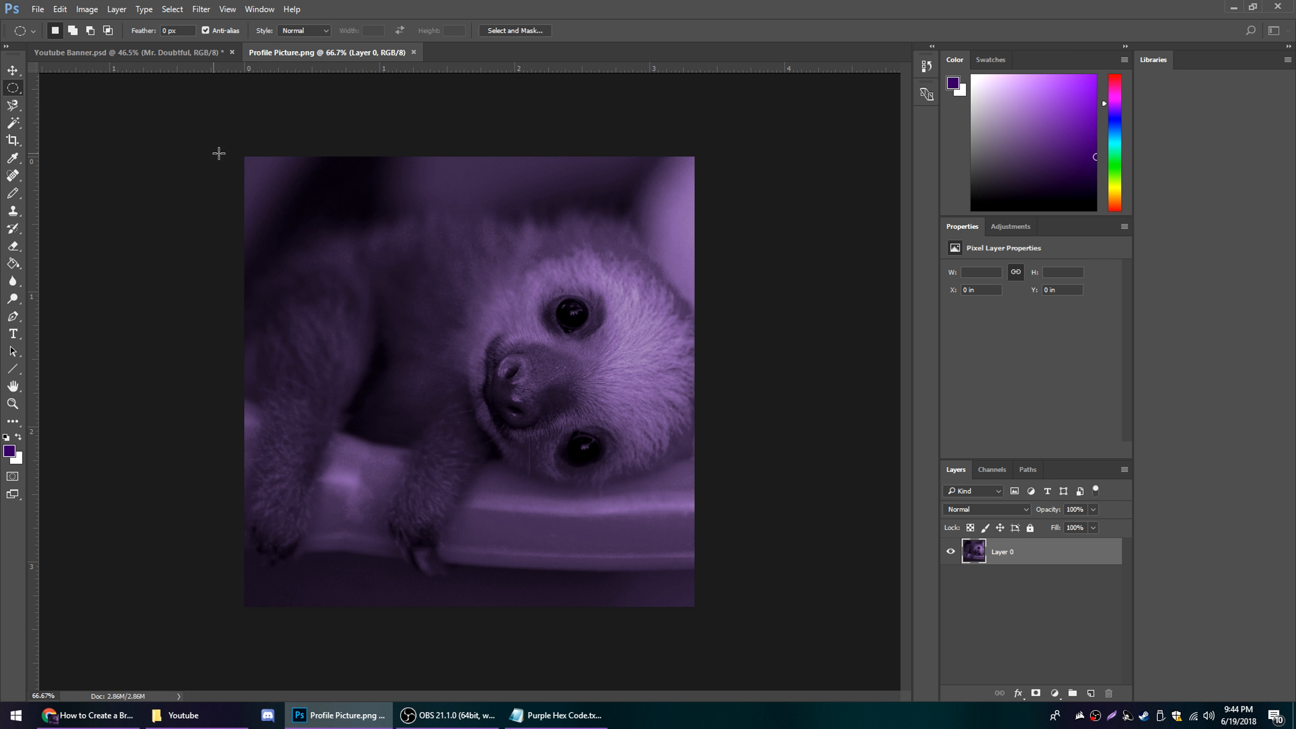
drag(130, 77, 143, 156)
drag(38, 164, 243, 155)
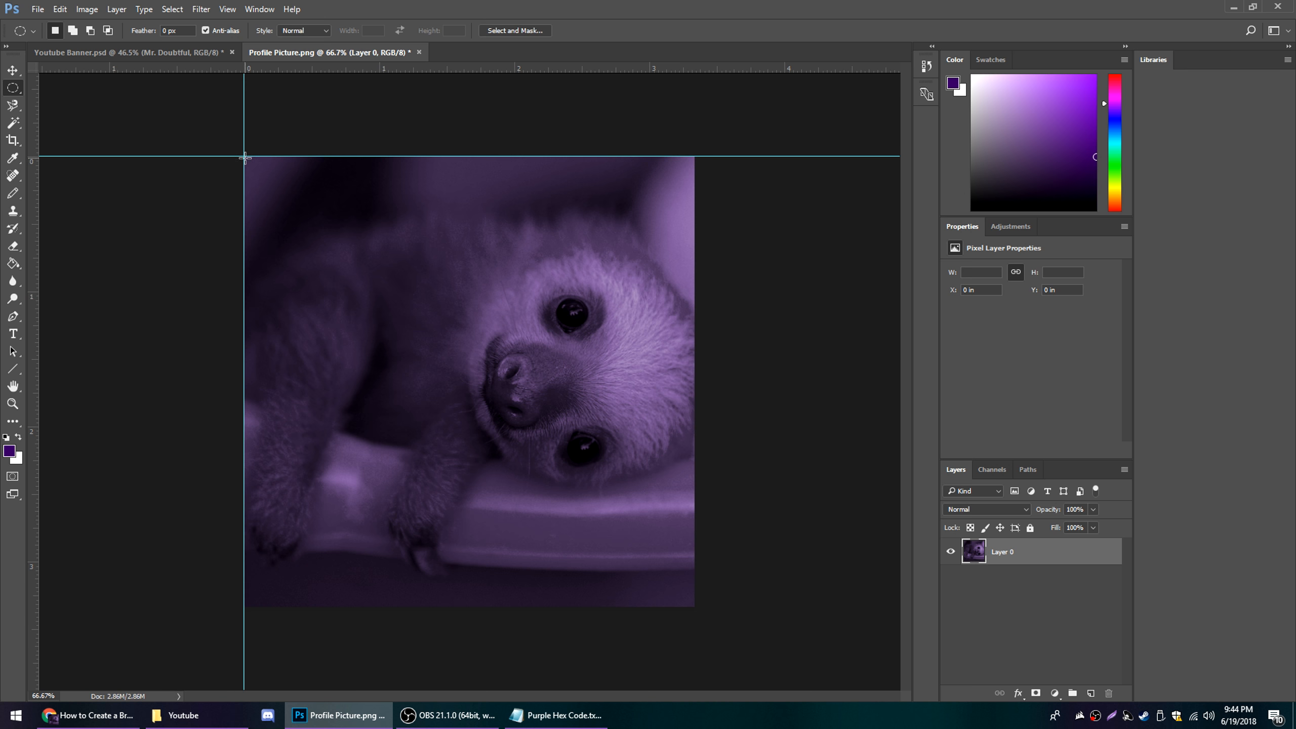
drag(243, 156, 710, 606)
Invert the circular selection, delete the corners outside the circle, and deselect
key(Delete)
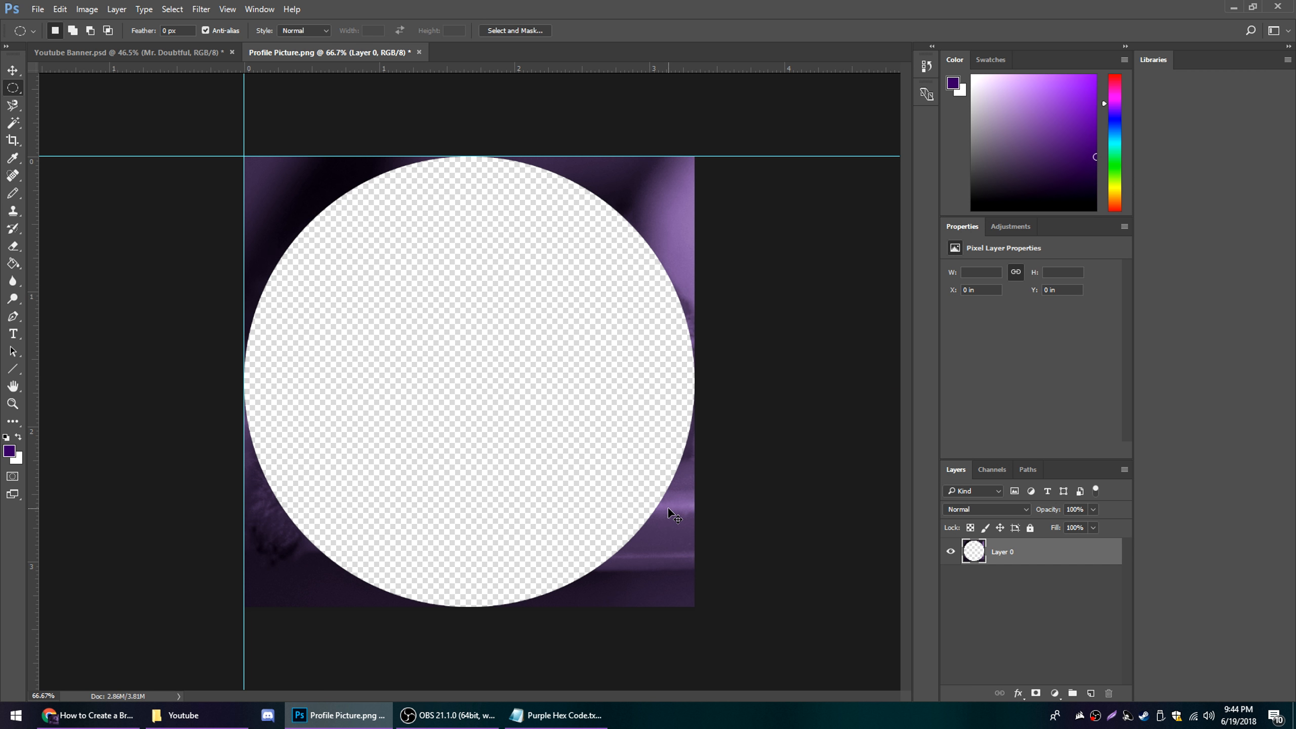
key(ctrl+z)
right_click(679, 517)
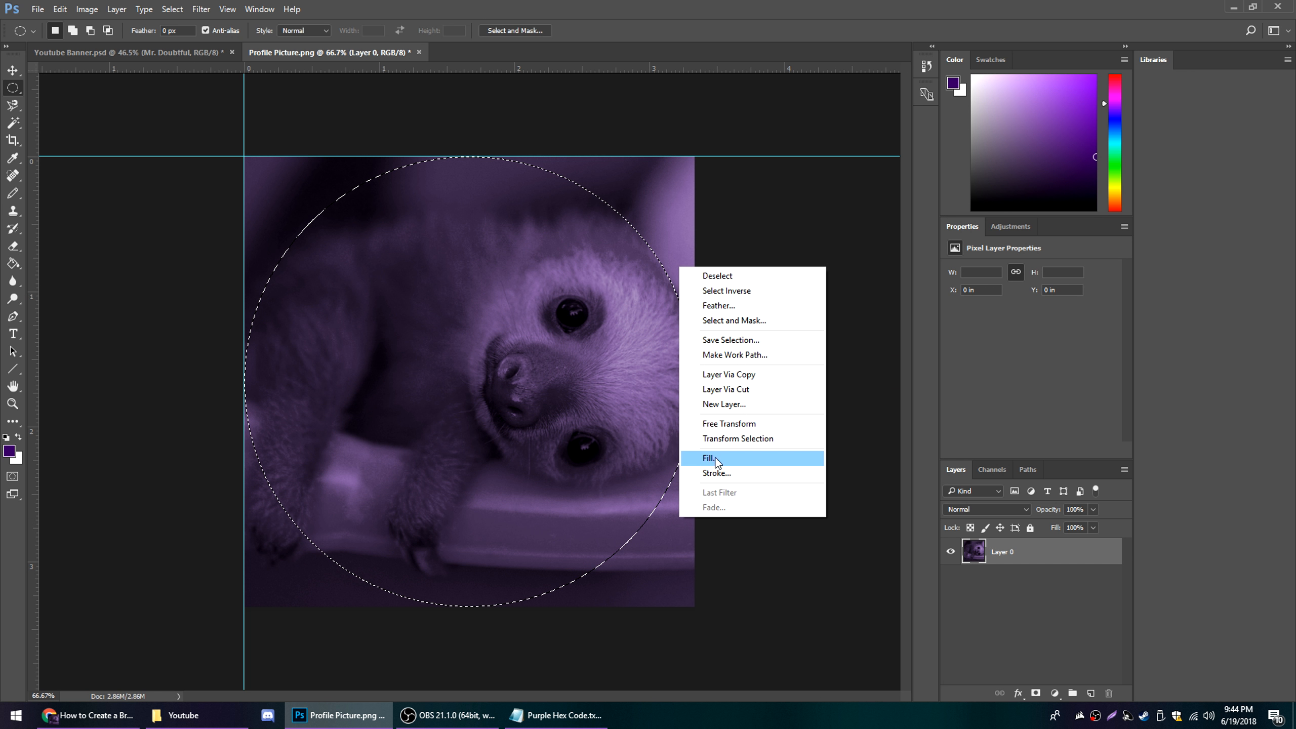
click(724, 290)
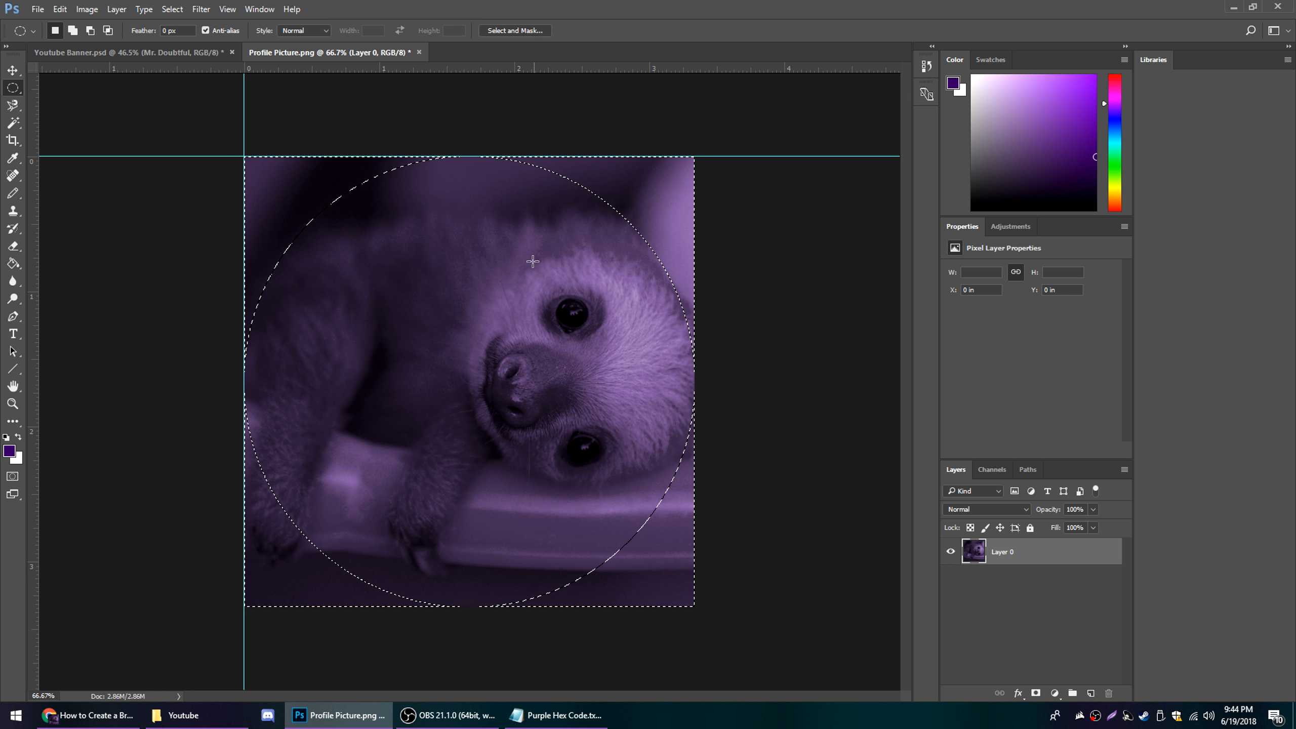
key(Delete)
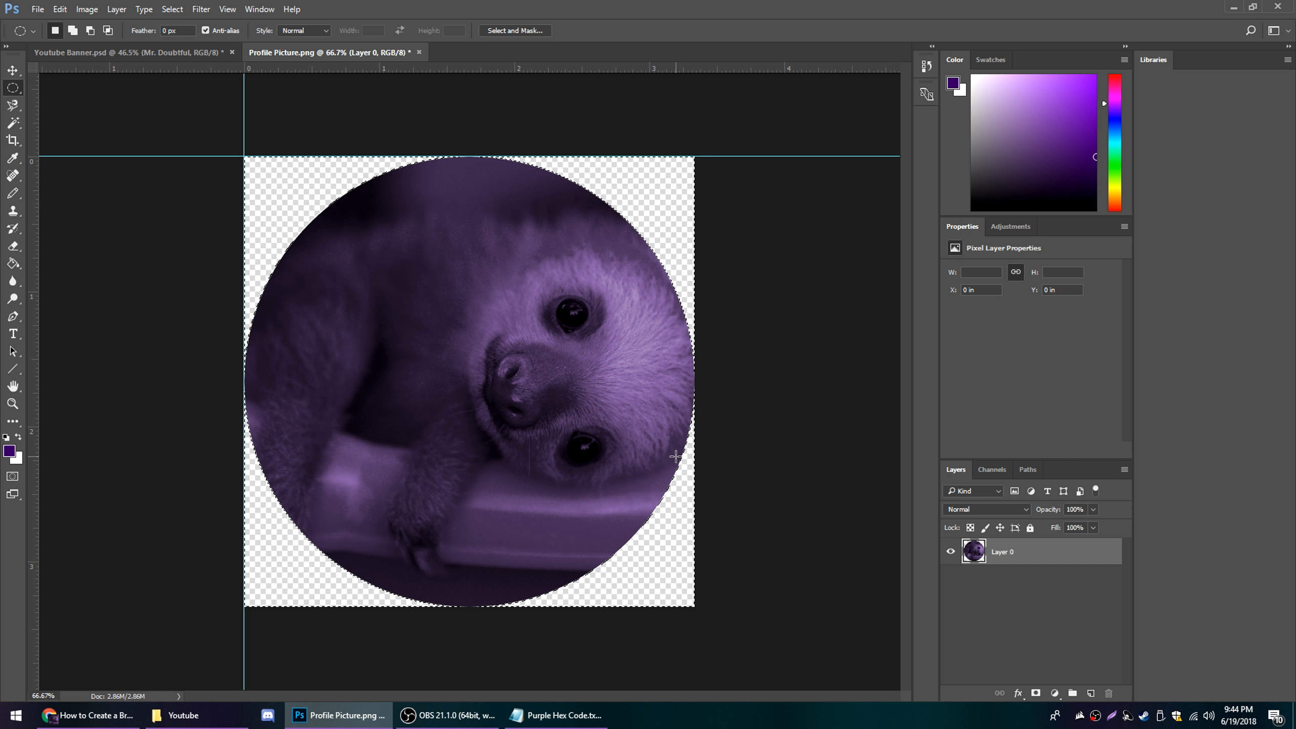
key(ctrl+d)
Deselect and reselect Layer 0, then scale the circular picture down evenly about its center, leaving about 0.14 in margins
click(1054, 607)
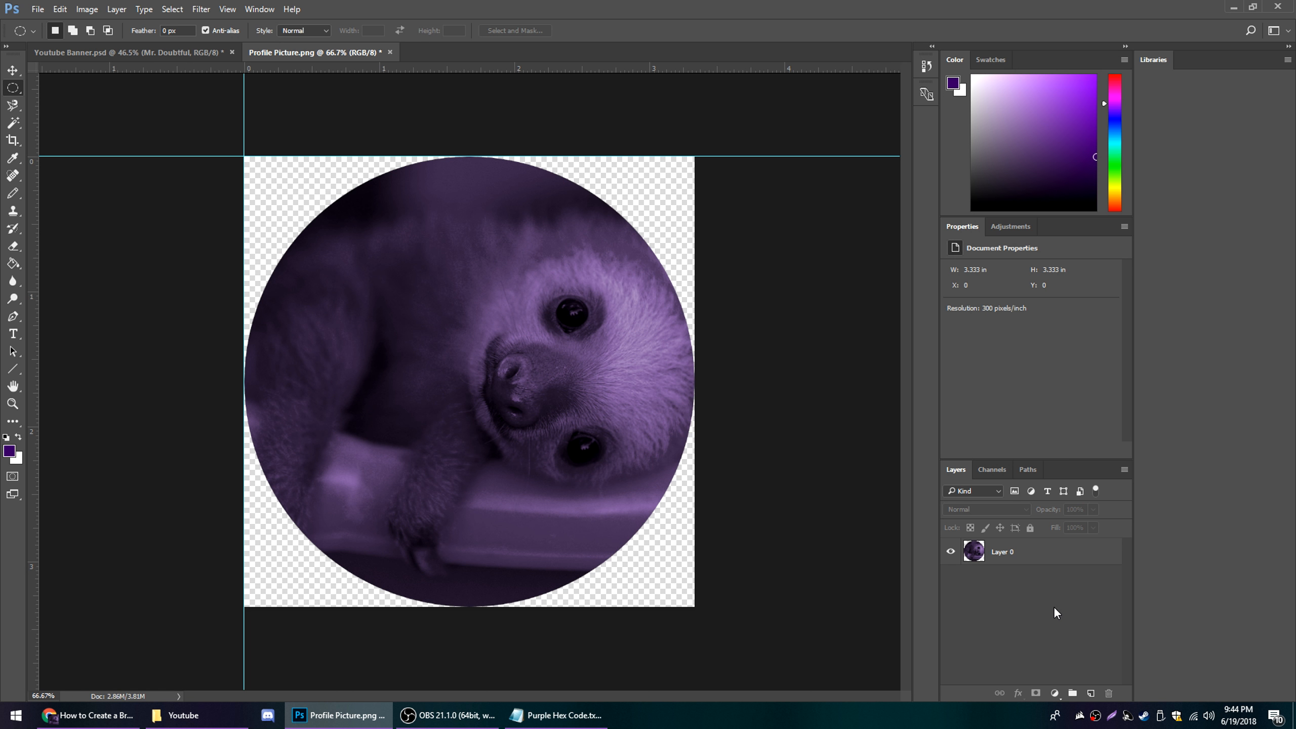
click(1048, 560)
key(ctrl+t)
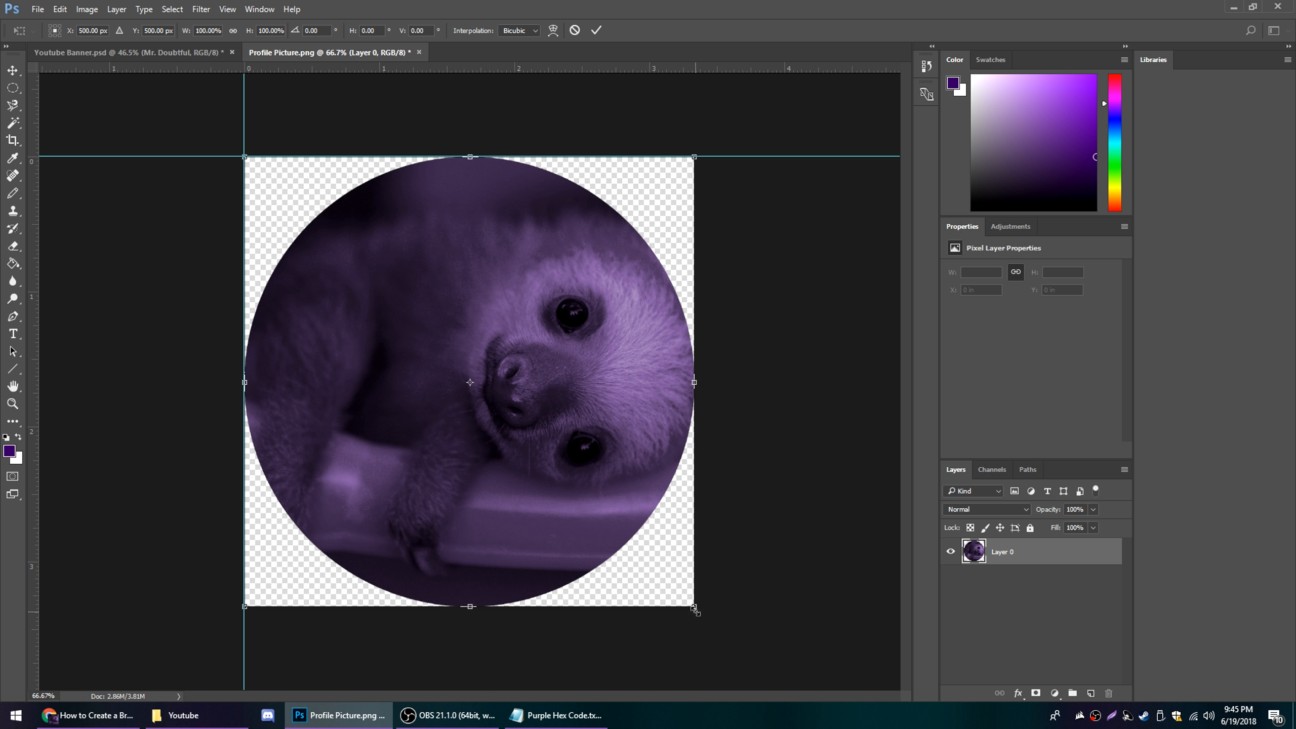
drag(695, 608, 676, 589)
key(Return)
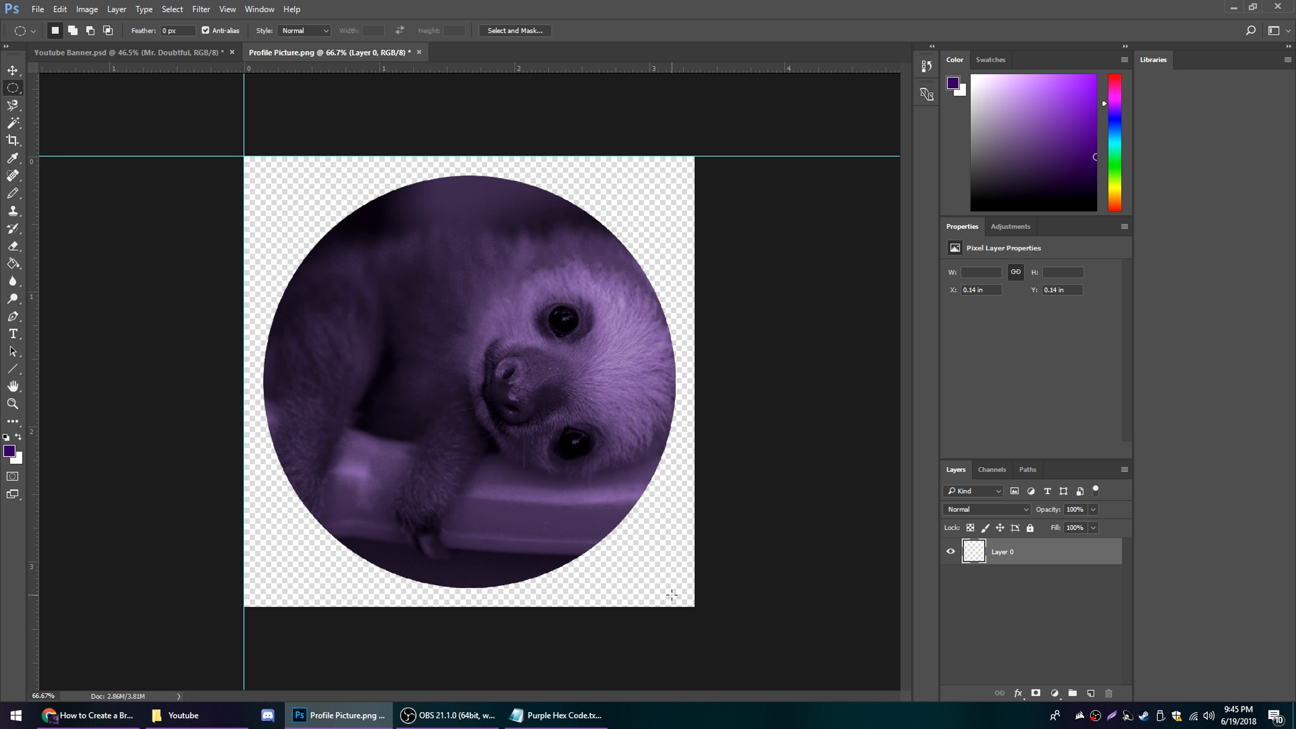
Add a black Stroke layer style to the circular picture, positioned inside with a size of 17 px
double_click(1065, 552)
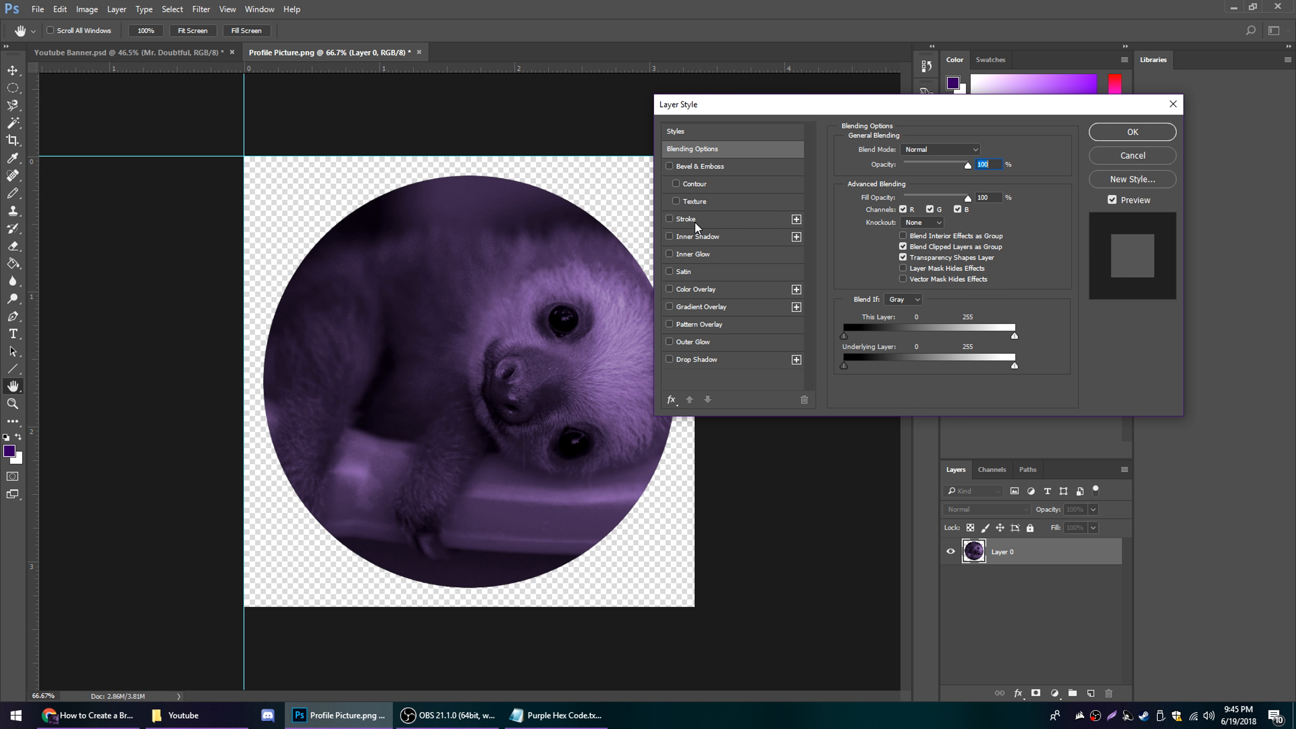
click(694, 220)
drag(911, 152, 897, 156)
click(909, 164)
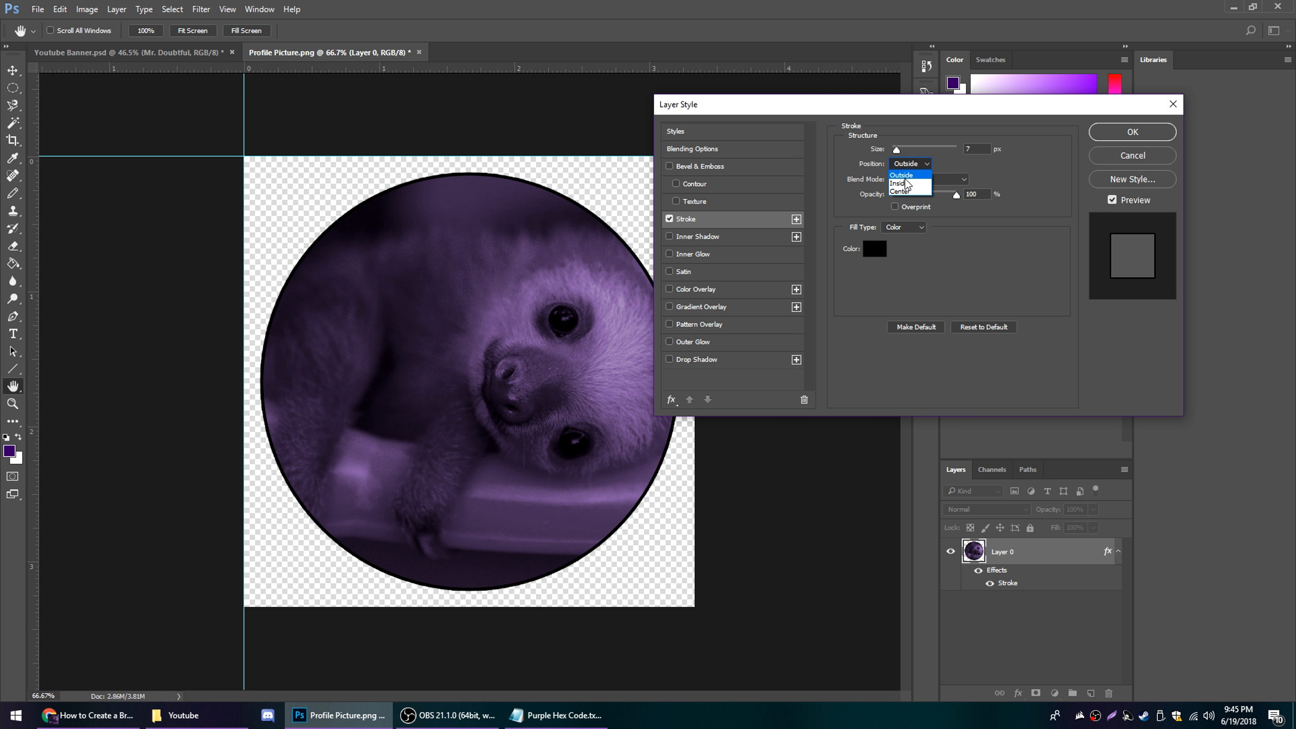
click(907, 182)
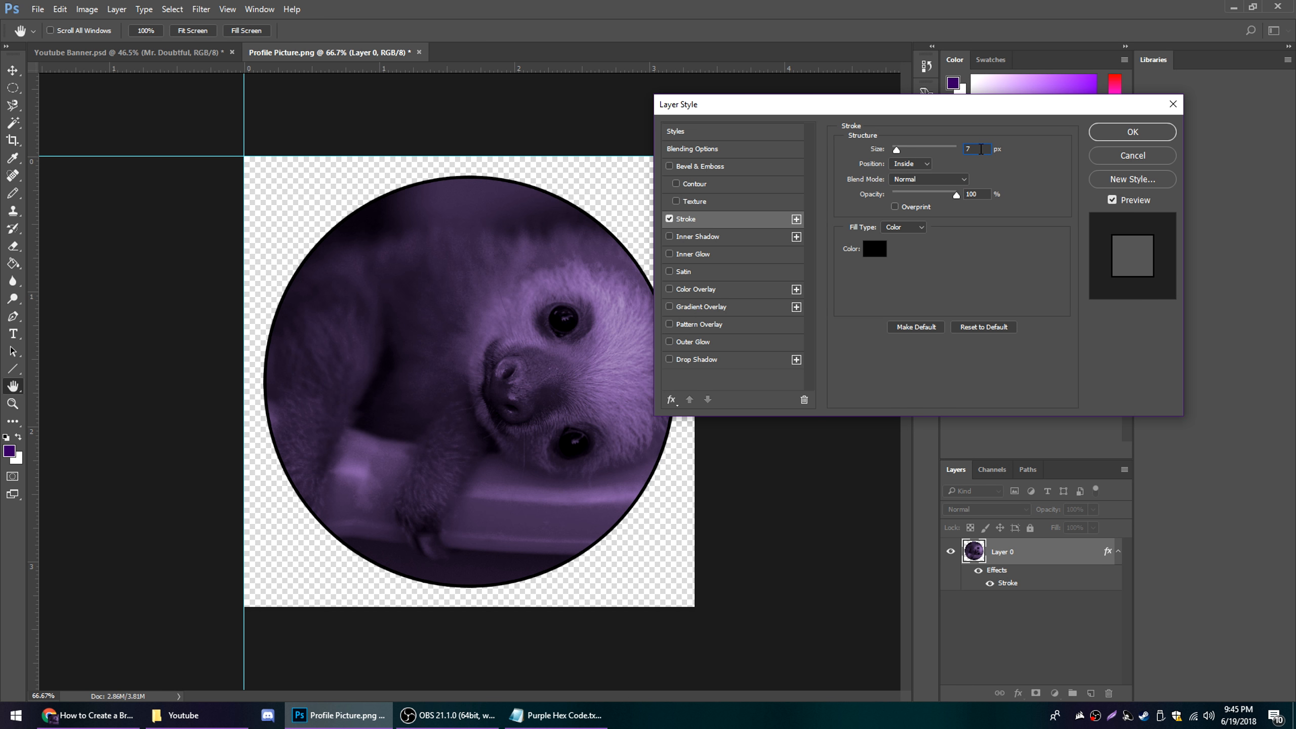
text(17)
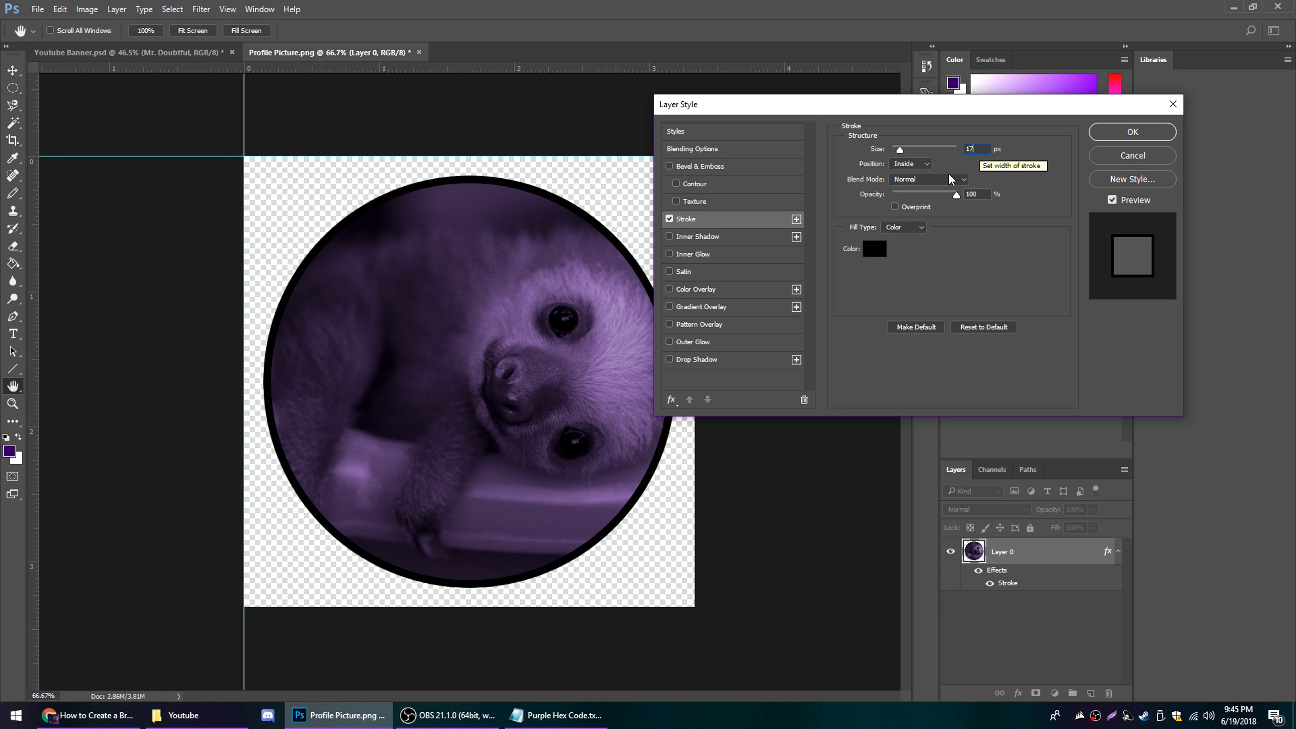
Add a Drop Shadow with a size of 24 px to the circular picture and apply the layer styles
click(694, 359)
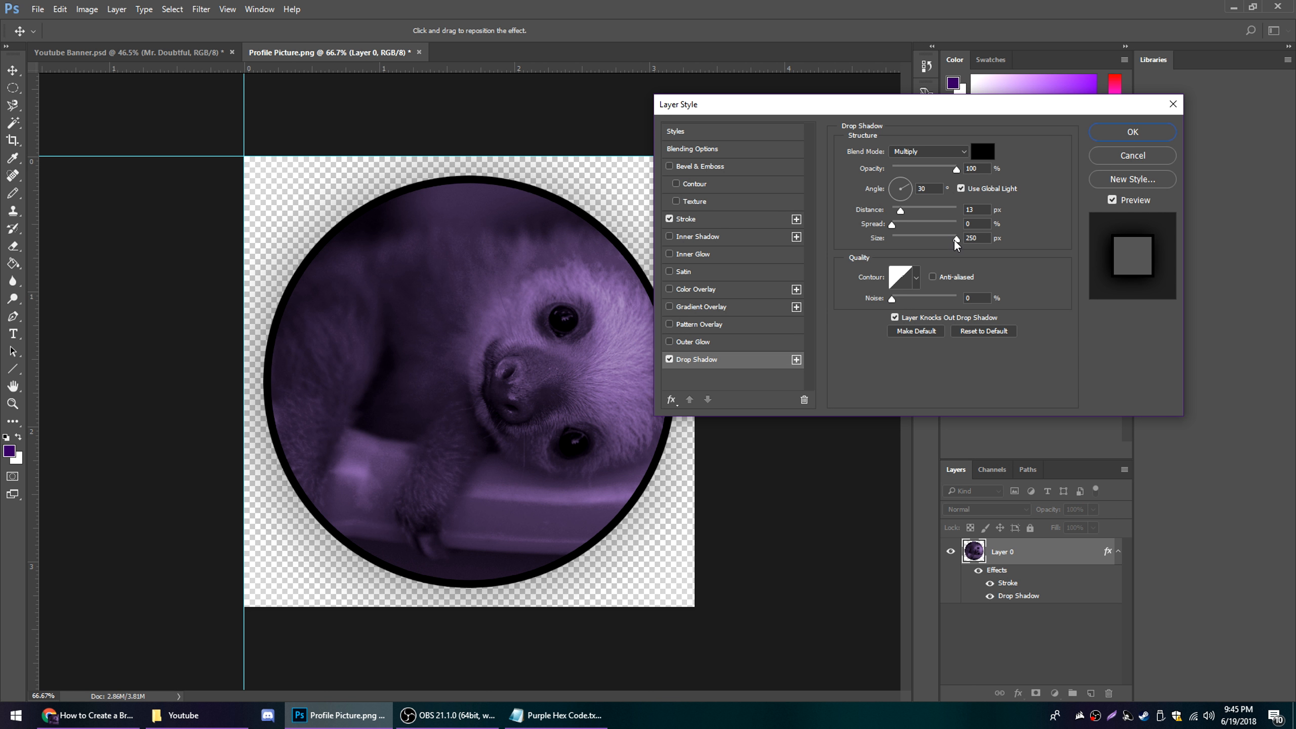
drag(956, 239, 902, 240)
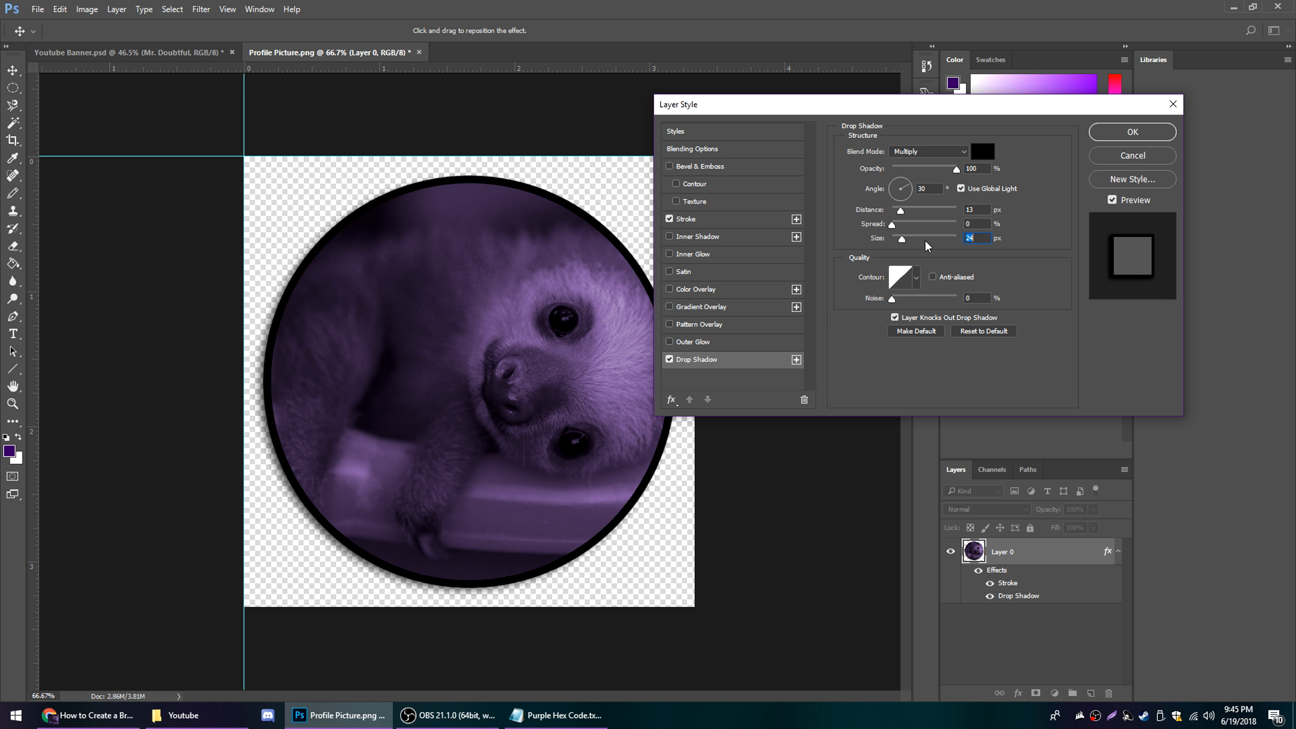
click(1122, 134)
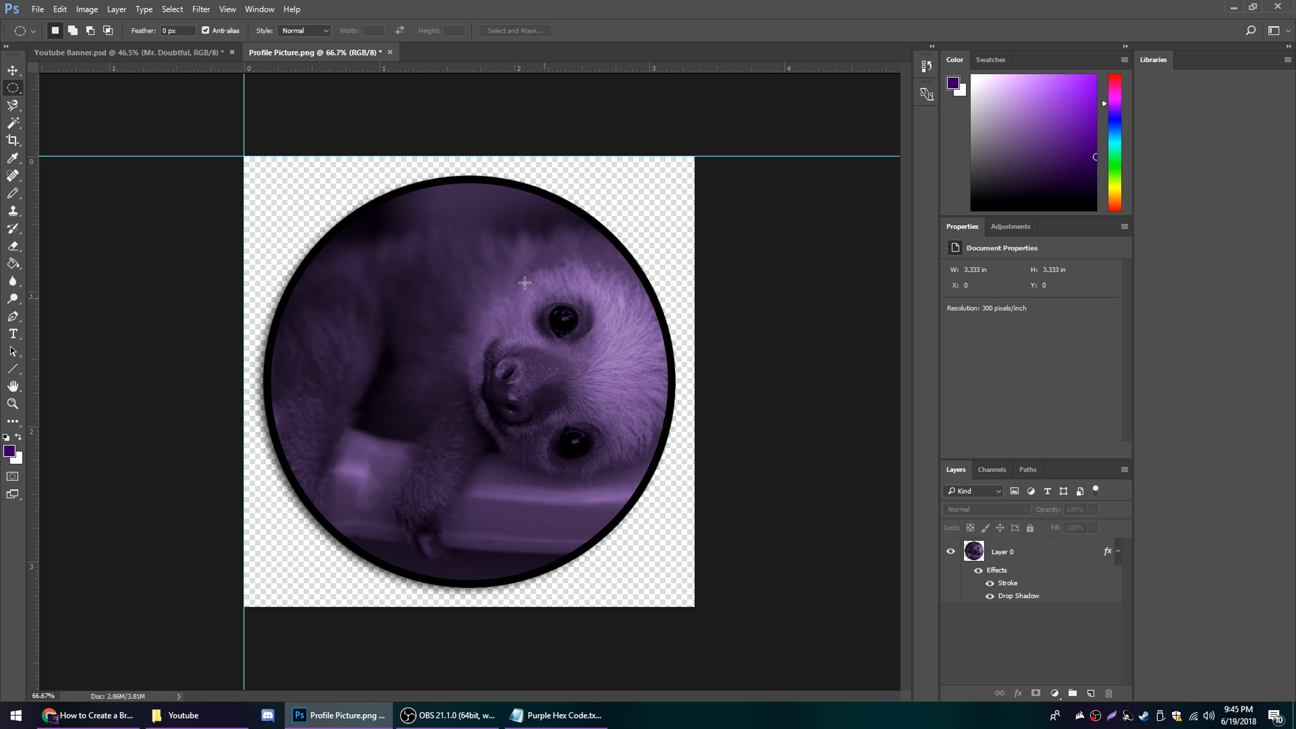
Save the circular picture to the desktop as BRAND PICTURE.png in PNG format with smallest compression and no interlacing
click(41, 9)
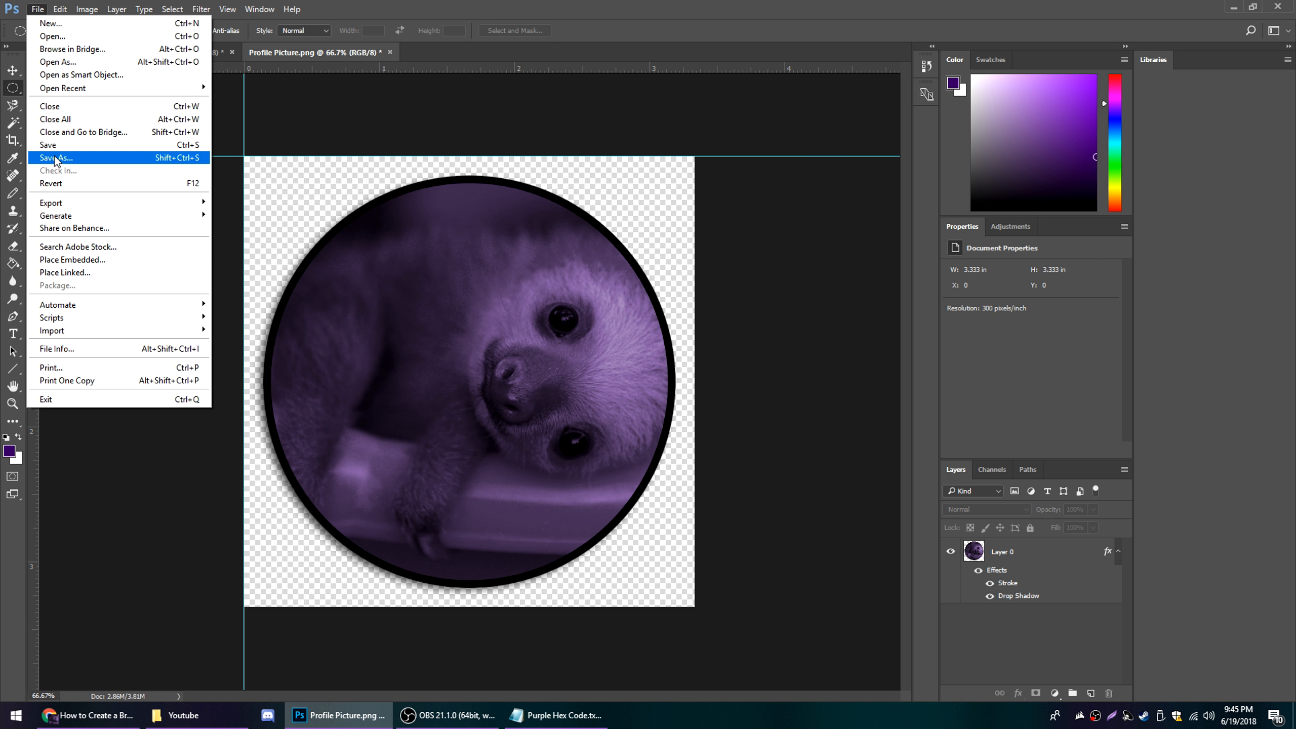
click(56, 157)
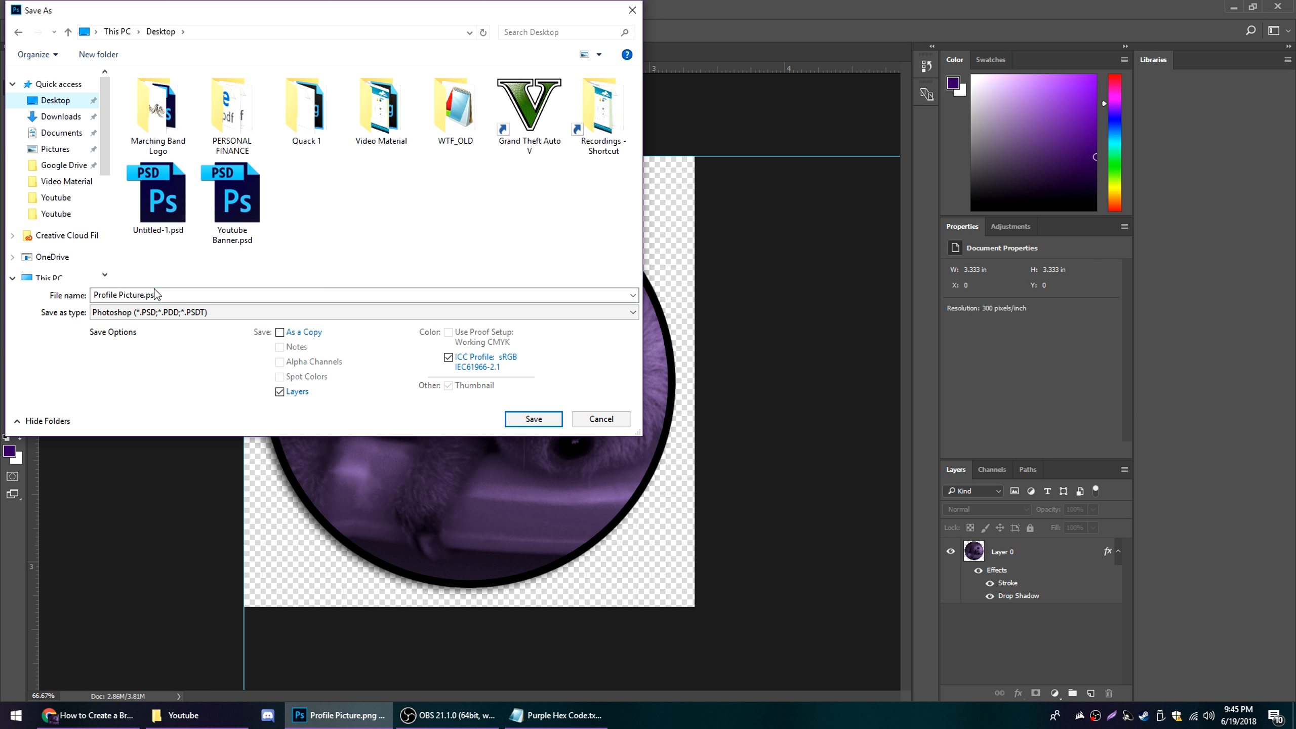
click(164, 313)
click(128, 488)
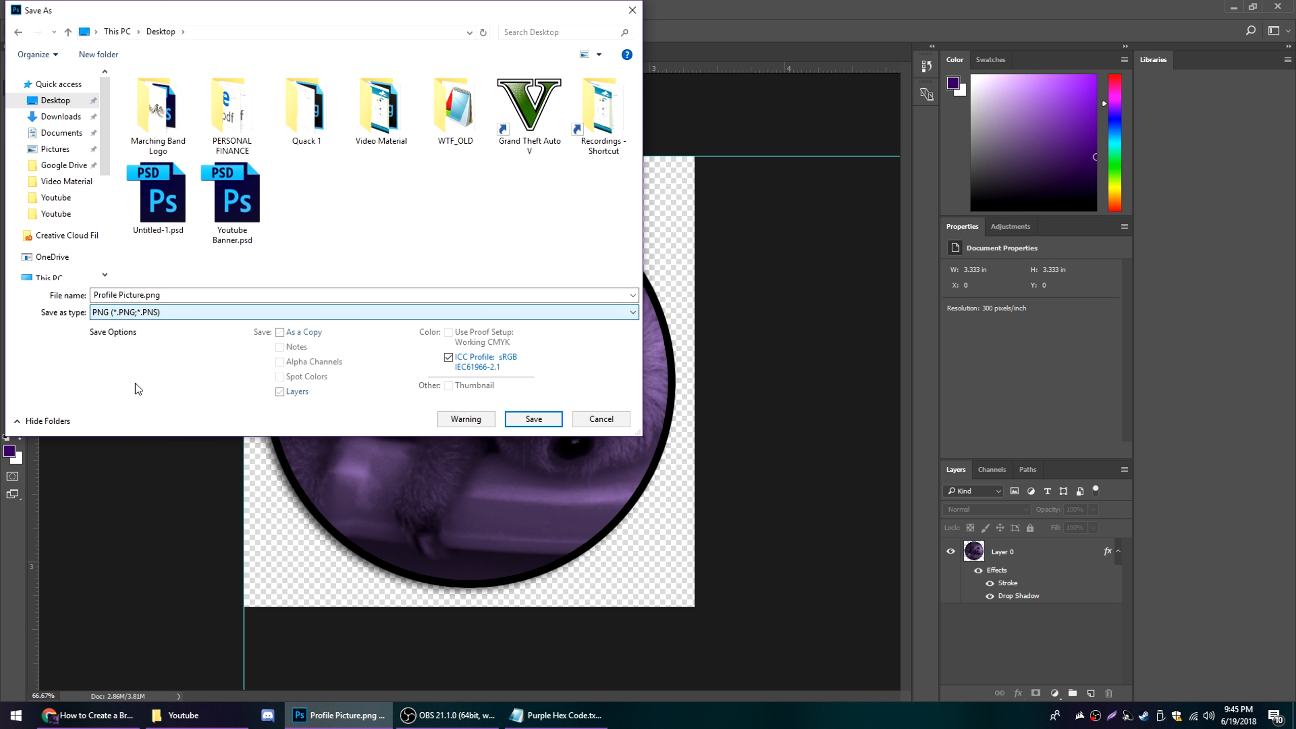
triple_click(143, 294)
text(BRAND)
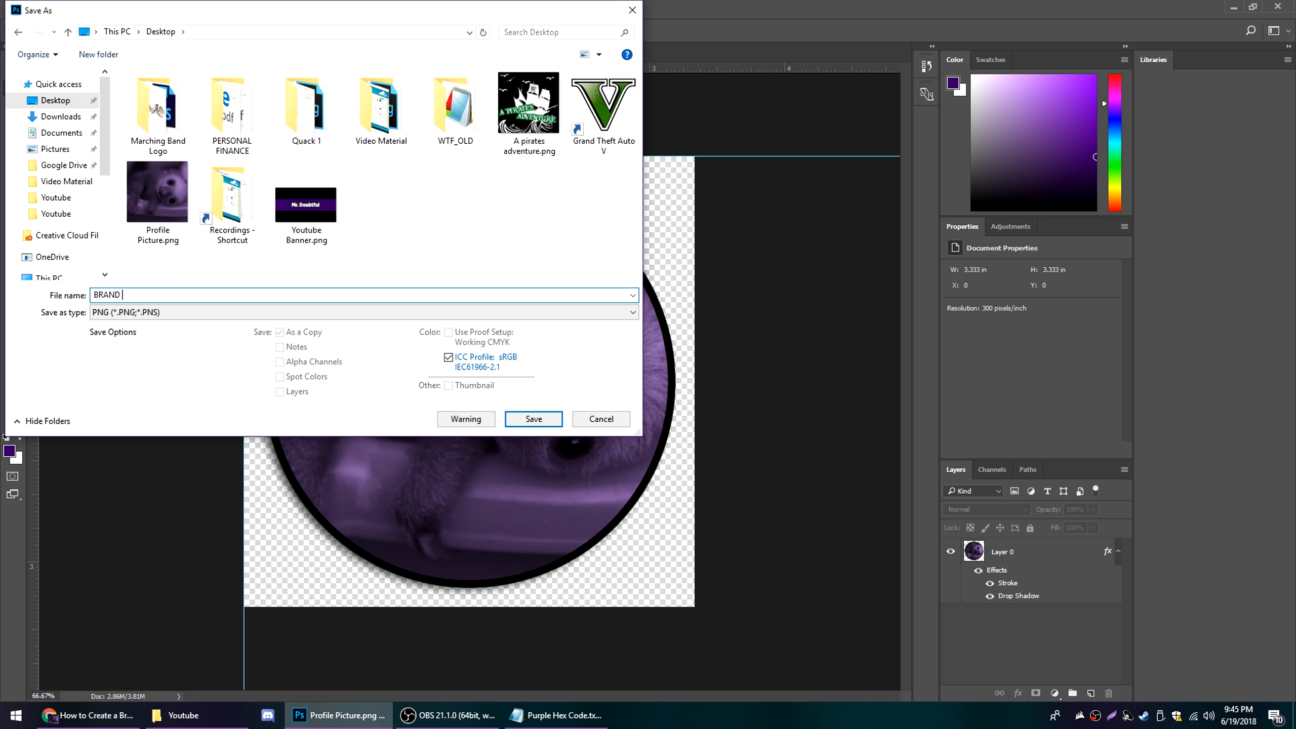
key(Return)
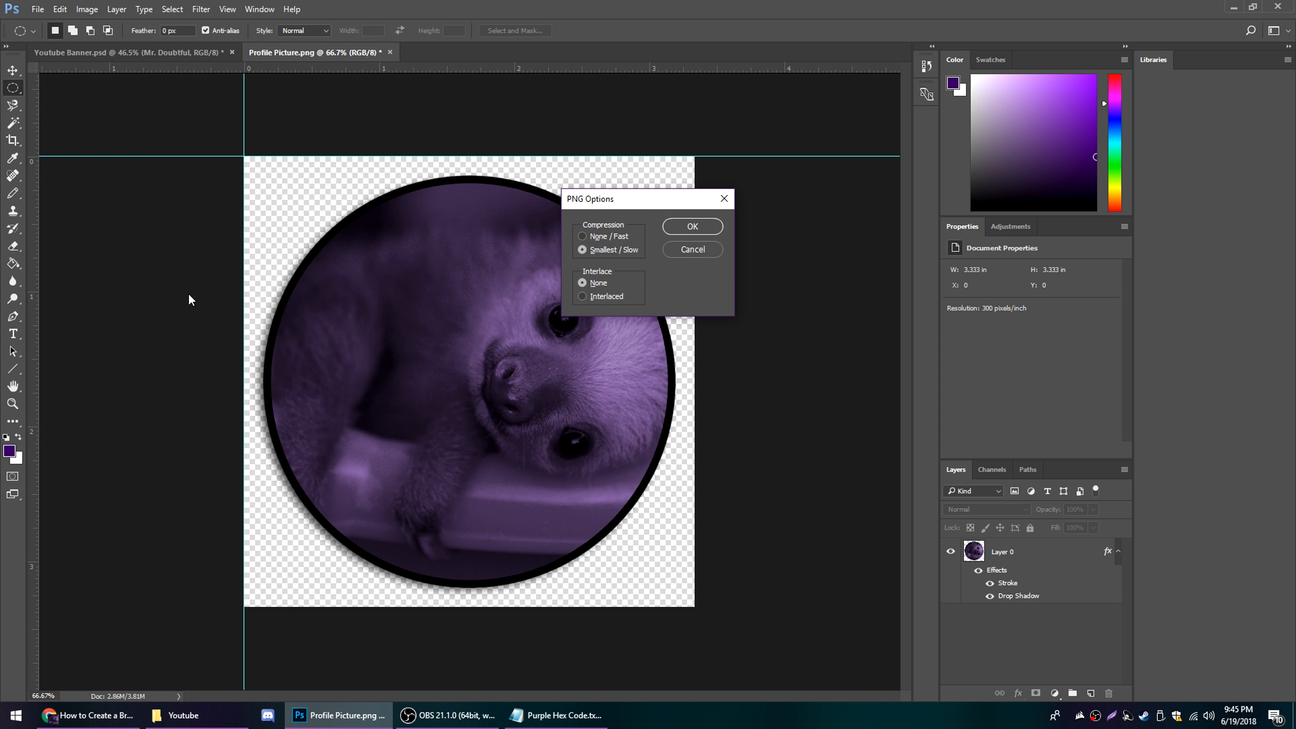
click(677, 231)
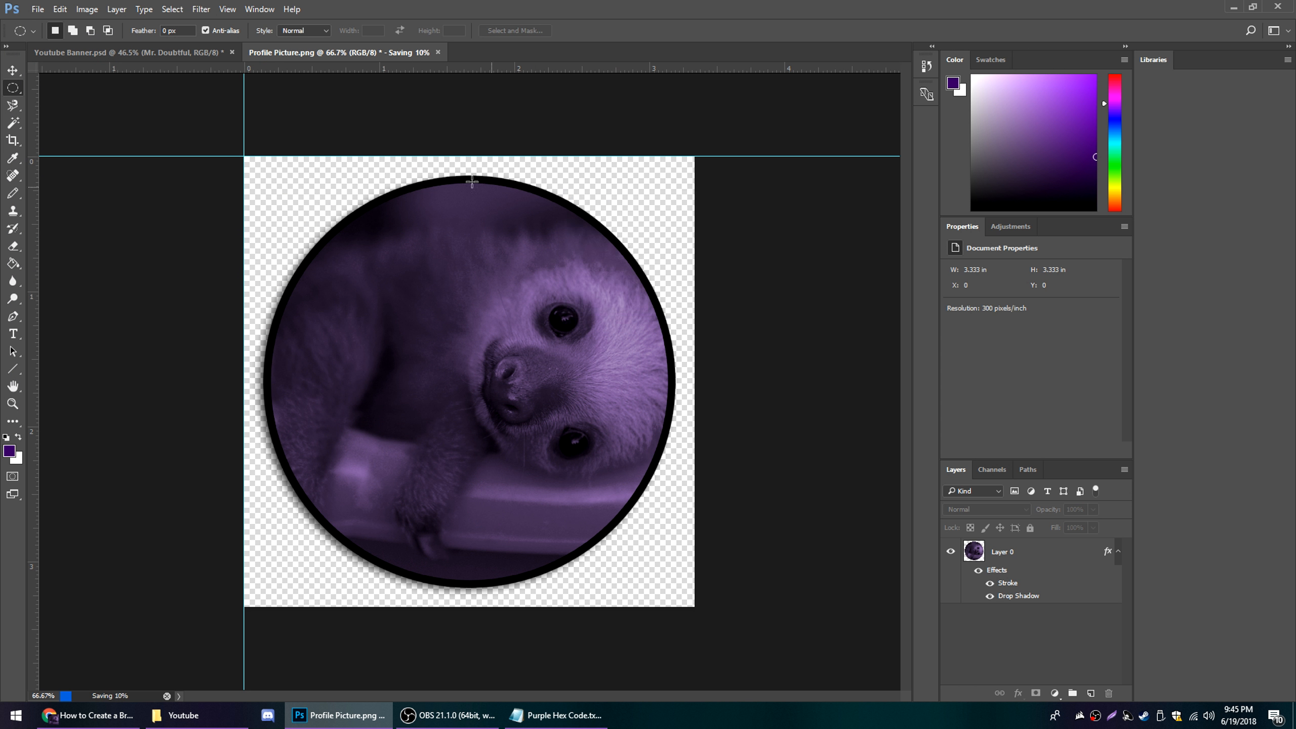
Close Photoshop and answer its closing prompts for the open documents
click(1278, 6)
click(648, 270)
click(644, 270)
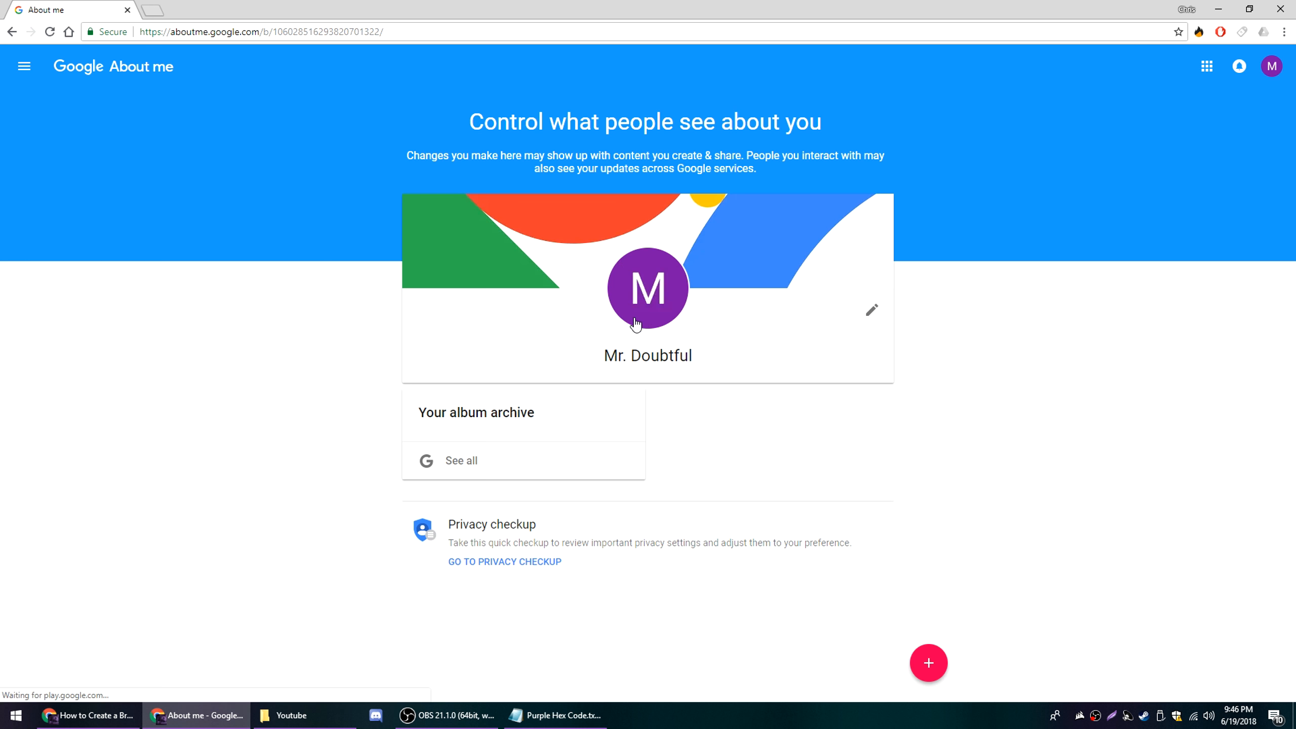
On the Google About me page in Chrome, upload Profile Picture.png from the desktop as the account's profile photo
click(652, 289)
click(568, 292)
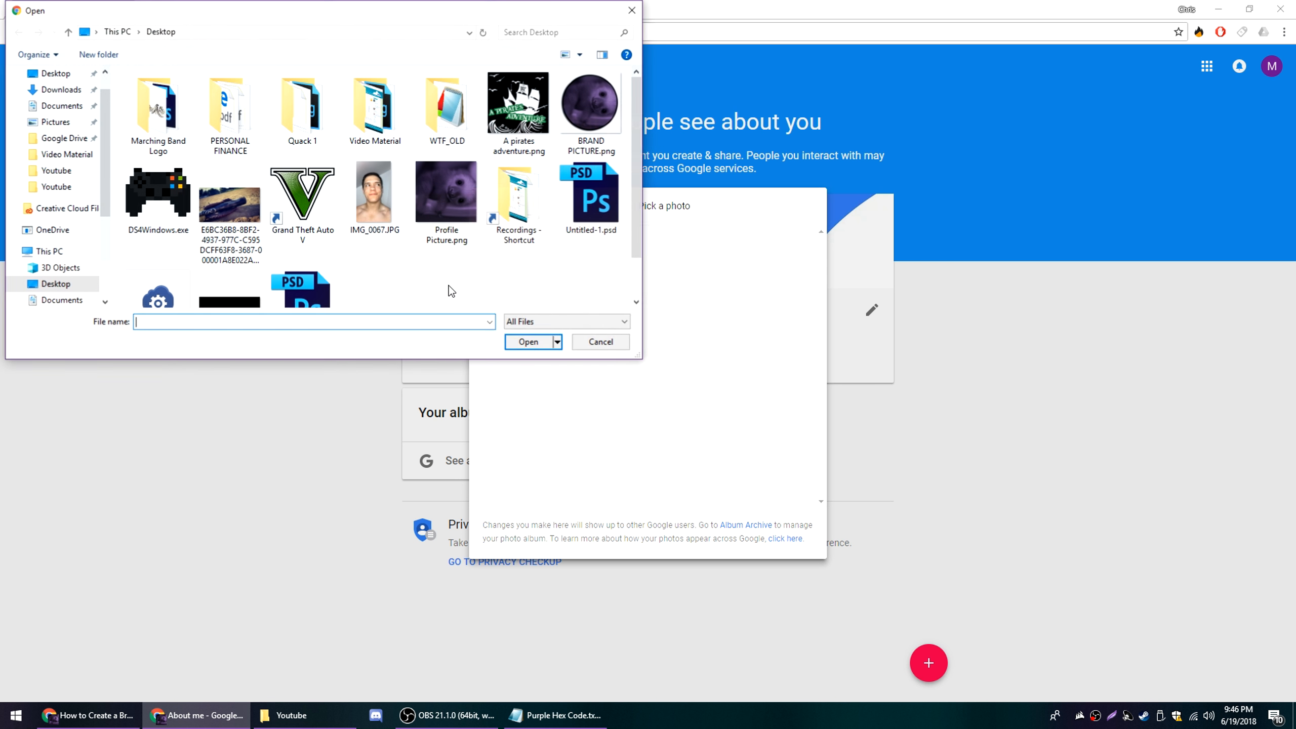
double_click(460, 217)
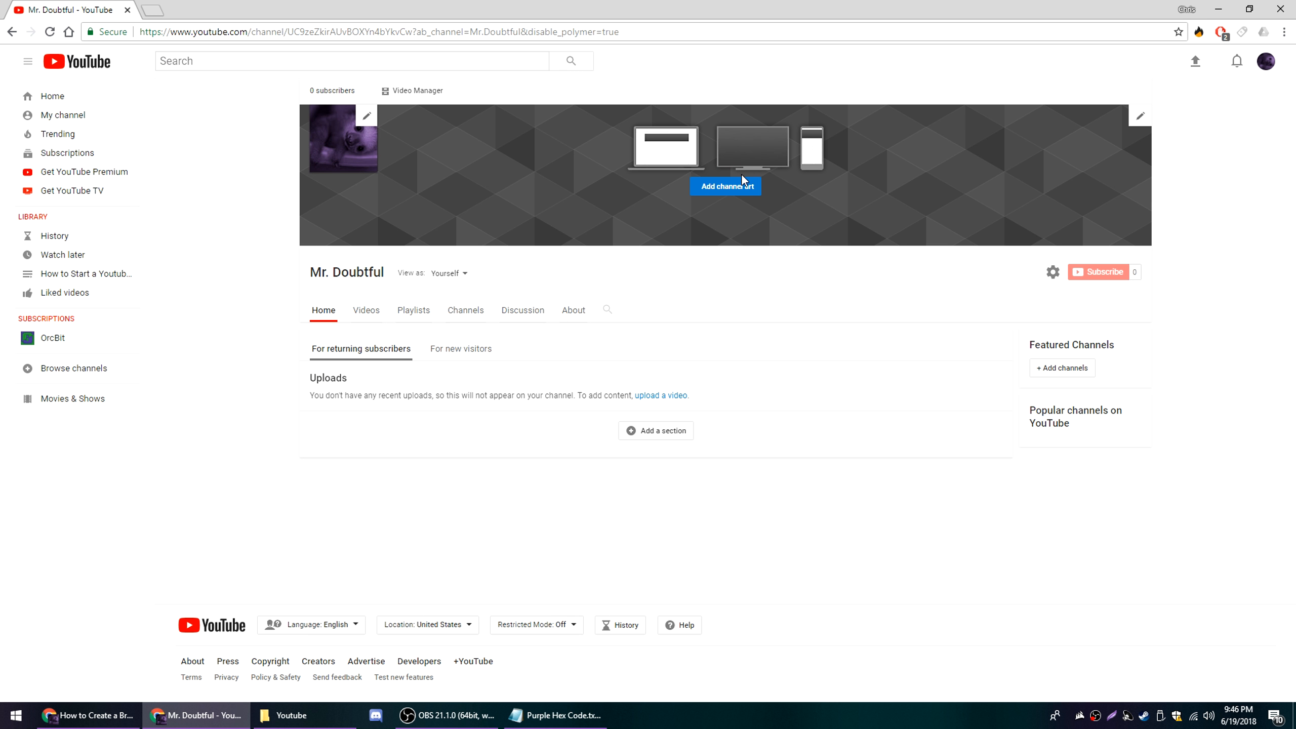
Start adding channel art on the YouTube channel page and upload Youtube Banner.png from the desktop
click(734, 187)
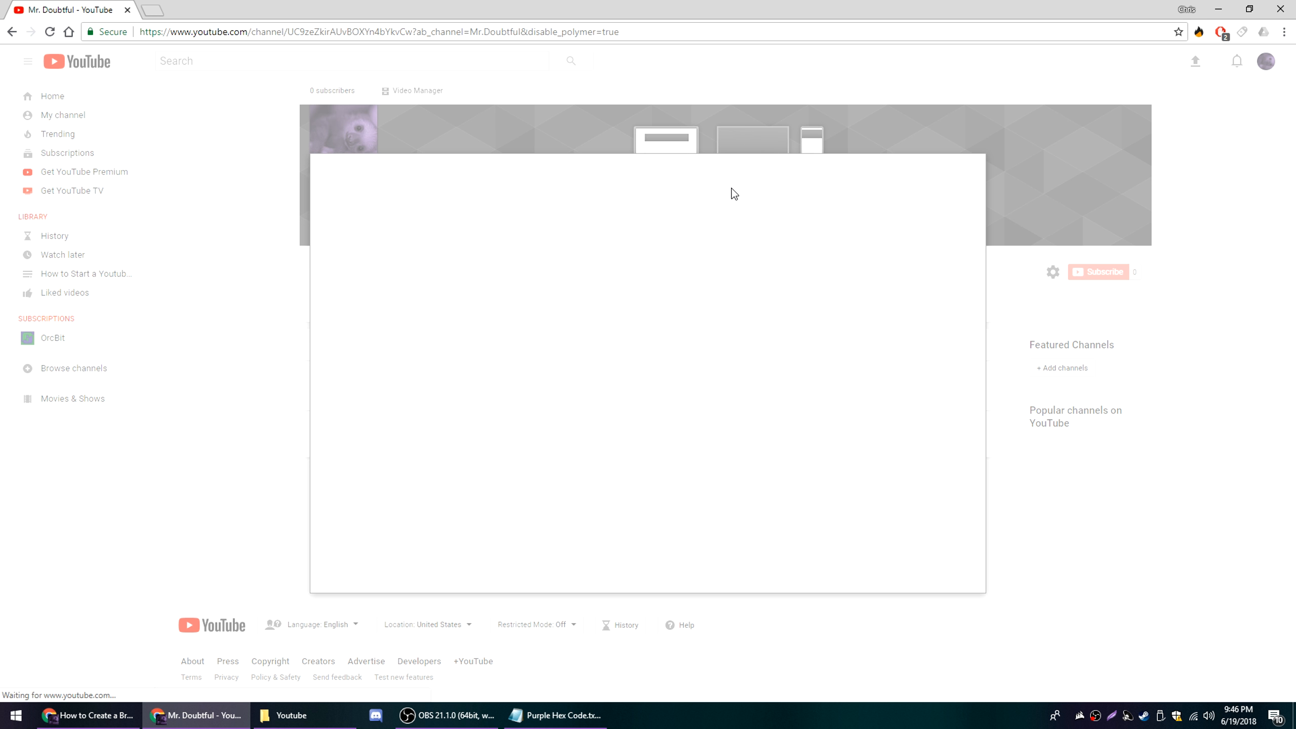
click(640, 404)
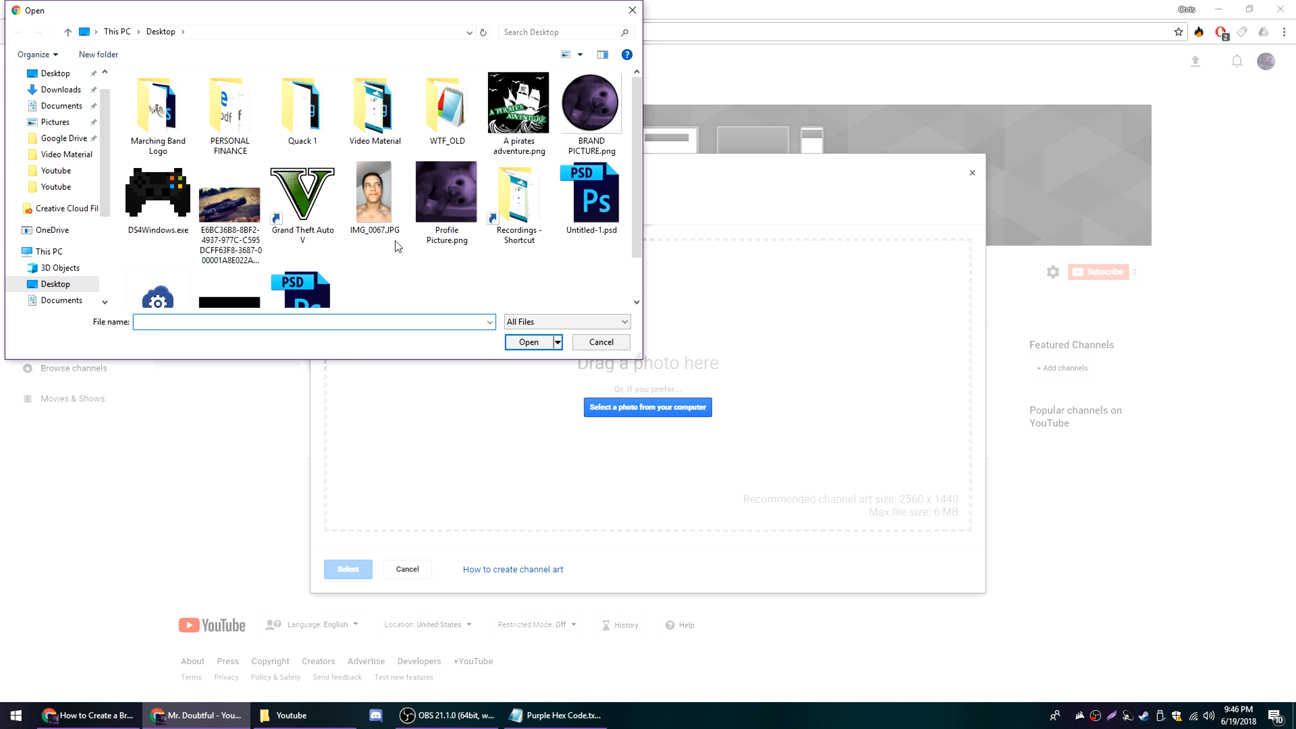
scroll(397, 246, down, 1)
double_click(237, 281)
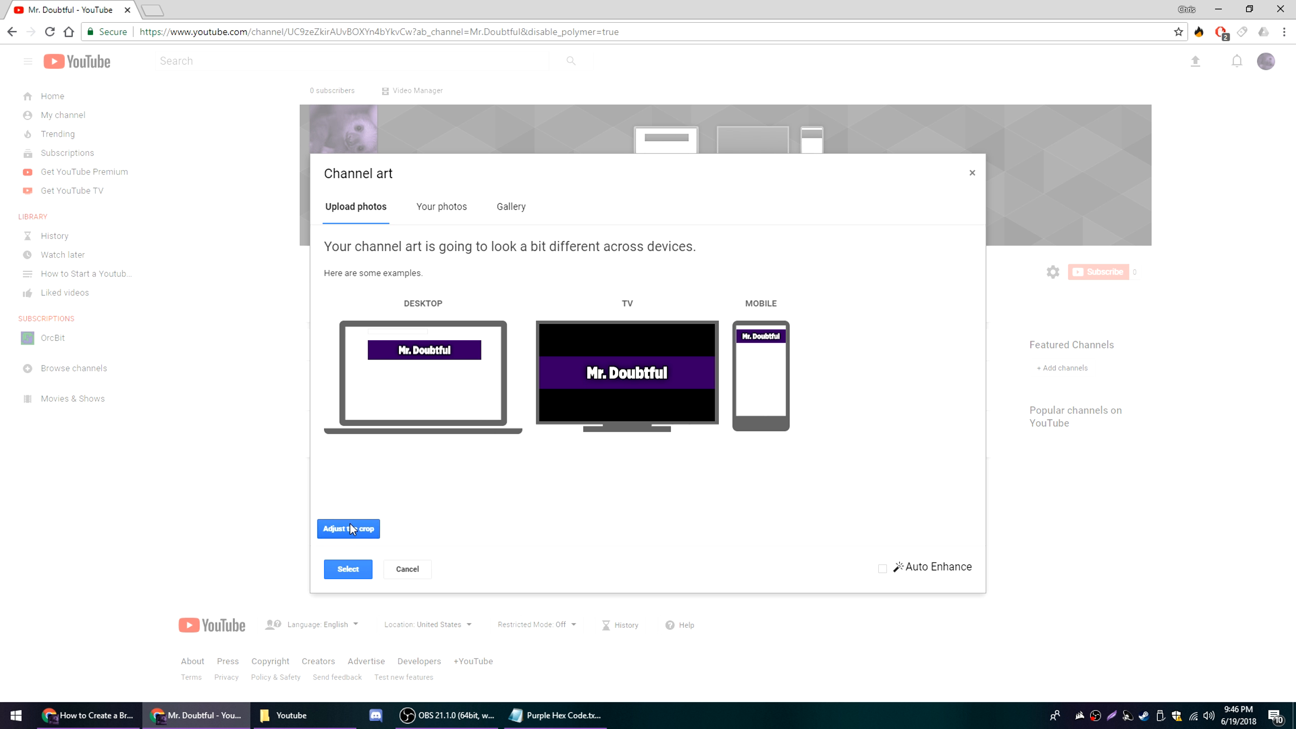
Check the crop of the uploaded banner and apply it as the channel art
click(350, 527)
click(349, 530)
click(349, 530)
click(351, 529)
click(348, 569)
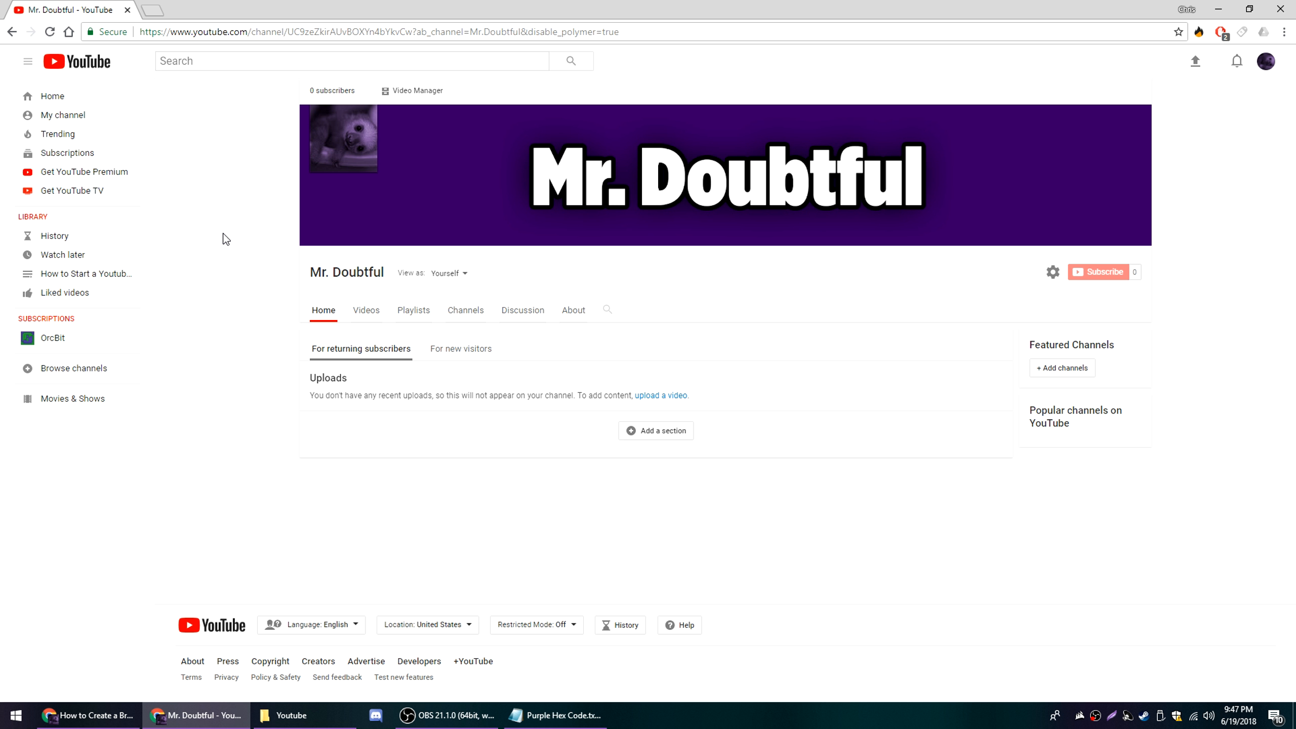
Open the channel settings and save them with channel layout customization enabled
click(1052, 271)
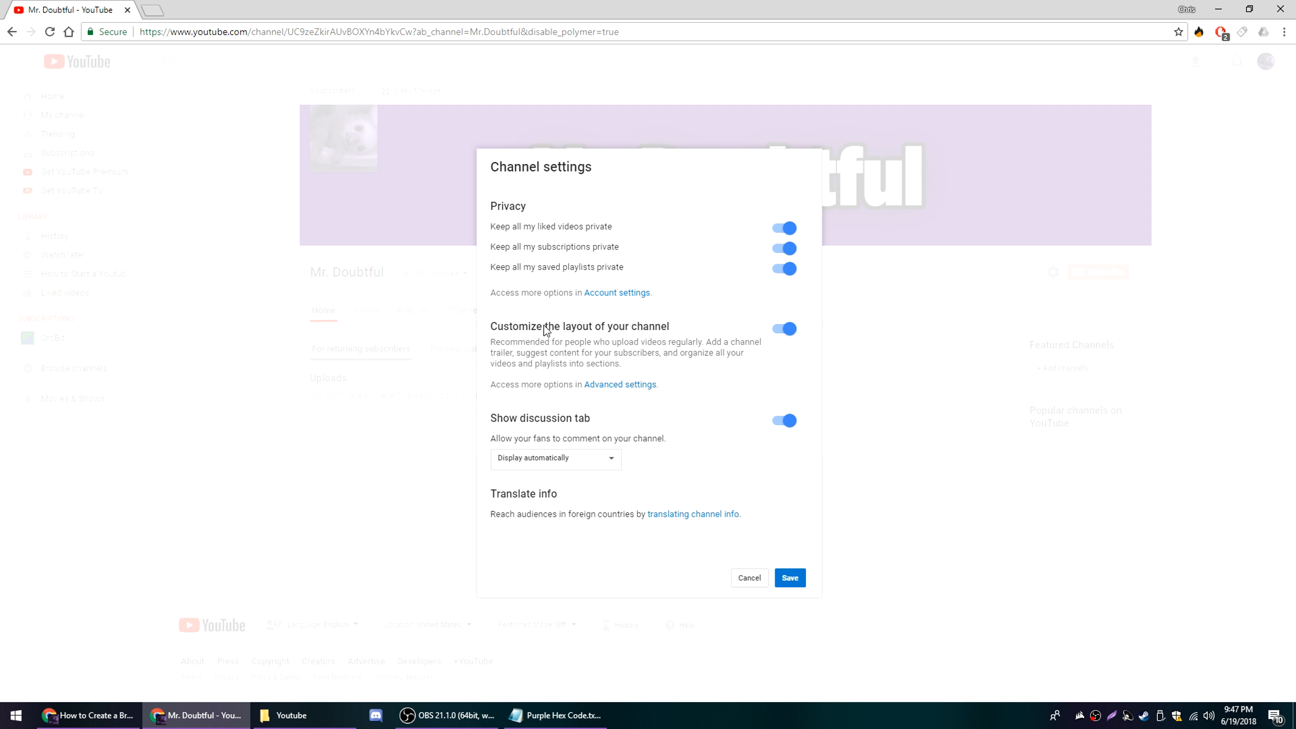
click(790, 578)
Start adding a section to the channel's home page and open its content choices
click(635, 433)
click(403, 450)
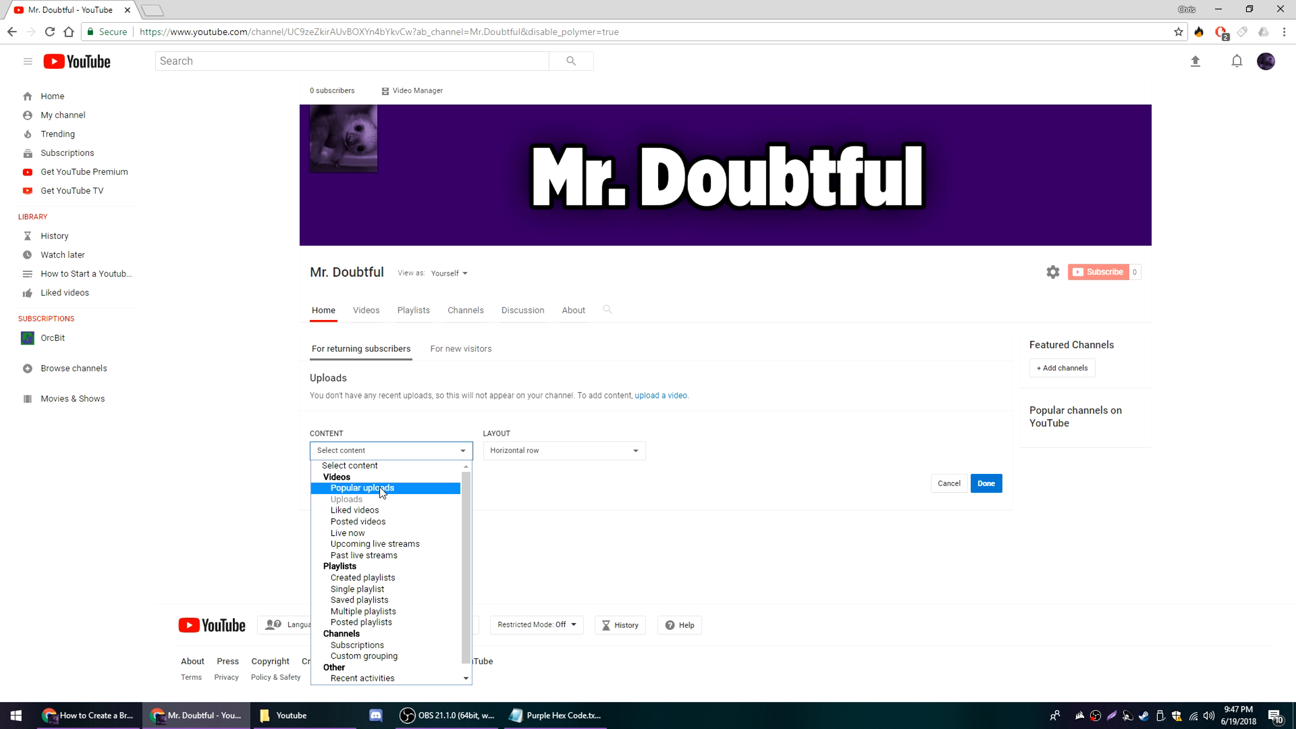